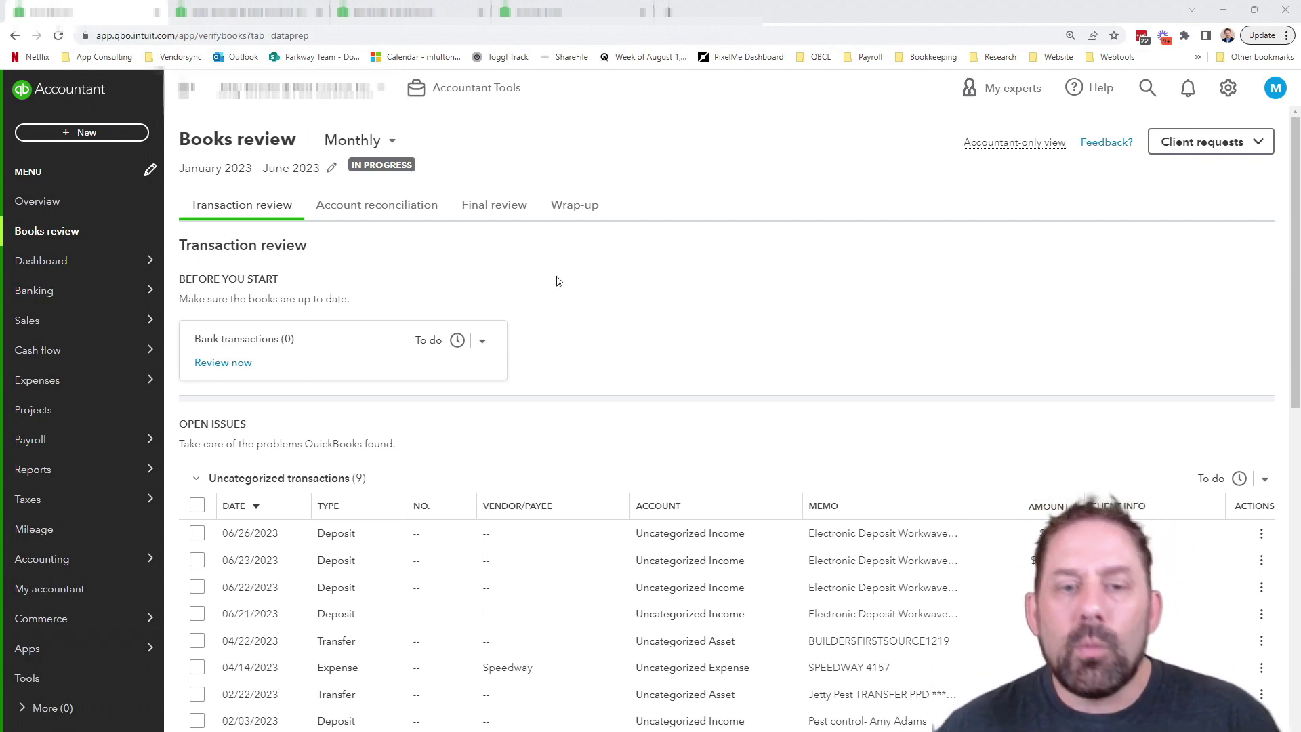
Scroll Books review down to the 124 transactions without payees, then bring up the vendor expense report.
{"action": "scroll", "coordinate": [584, 294], "scroll_direction": "down", "scroll_amount": 2}
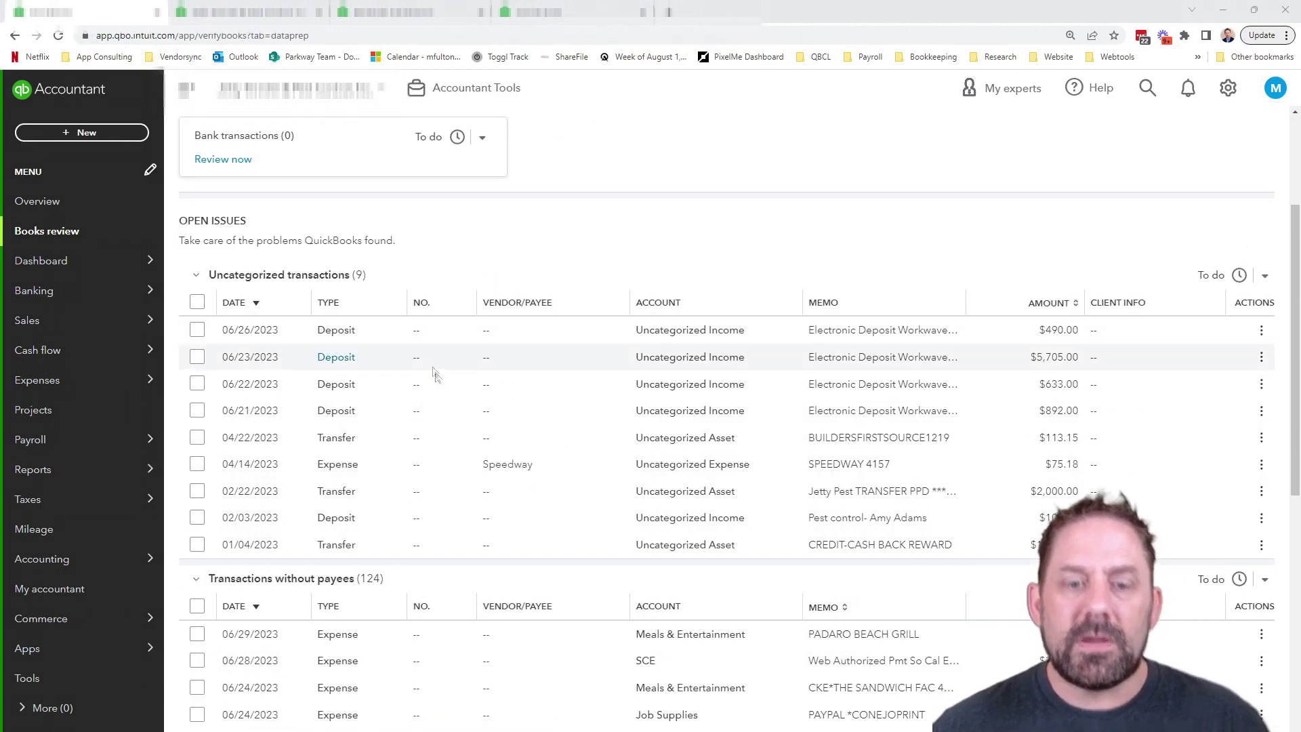
{"action": "scroll", "coordinate": [437, 376], "scroll_direction": "down", "scroll_amount": 6}
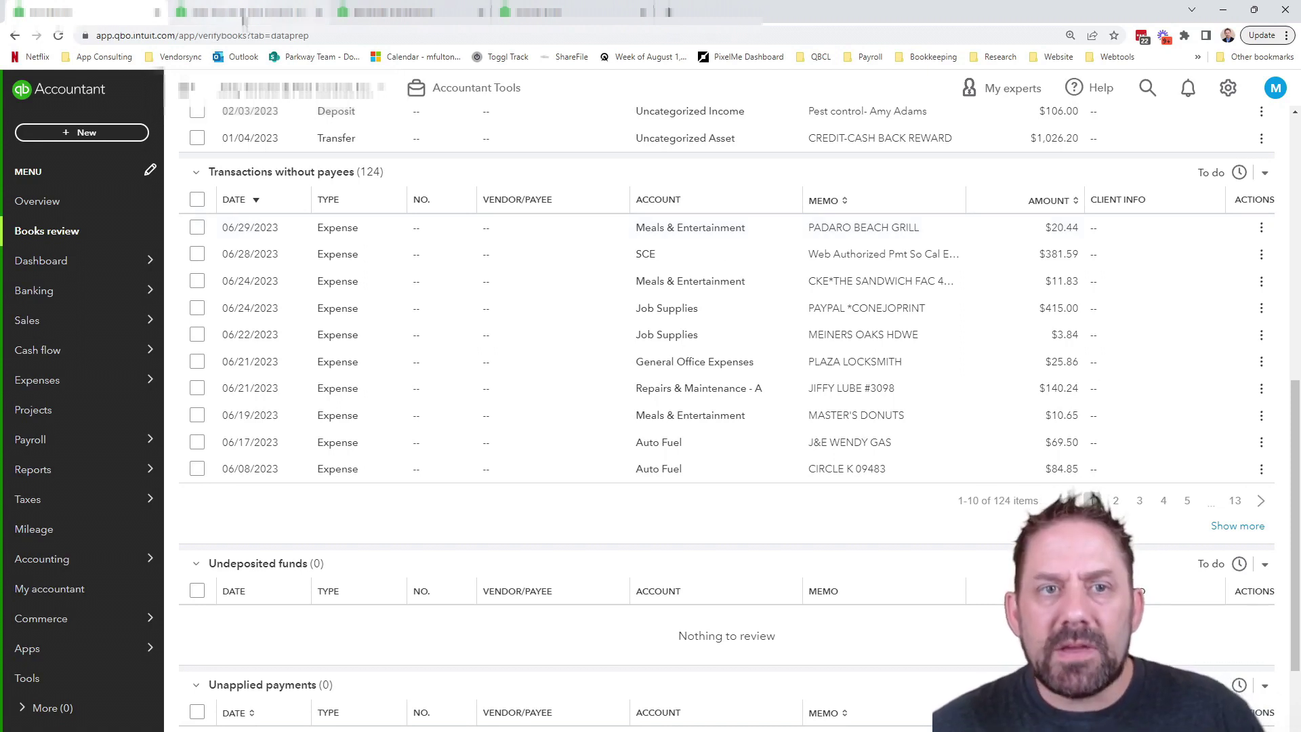
{"action": "left_click", "coordinate": [245, 13]}
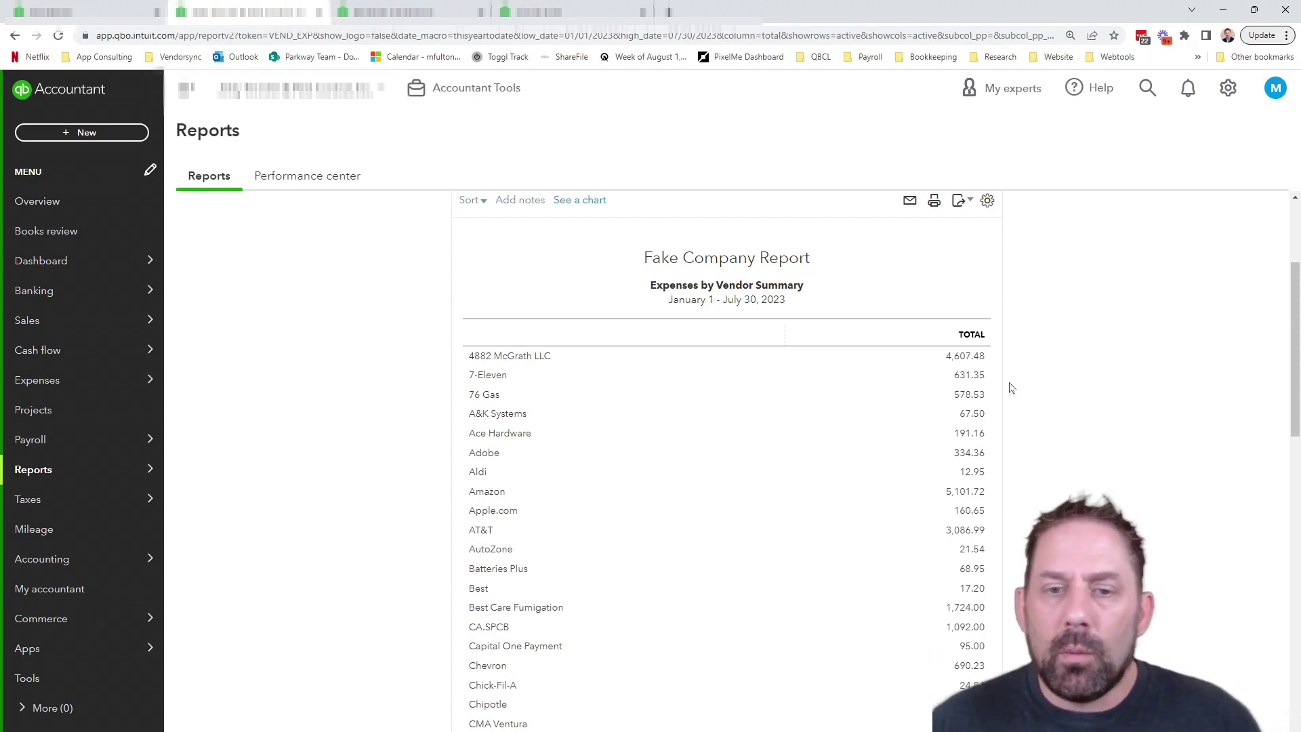
Scroll the Expenses by Vendor Summary down to the Not Specified total of $40,366.46.
{"action": "scroll", "coordinate": [1010, 387], "scroll_direction": "down", "scroll_amount": 5}
{"action": "scroll", "coordinate": [1140, 496], "scroll_direction": "down", "scroll_amount": 15}
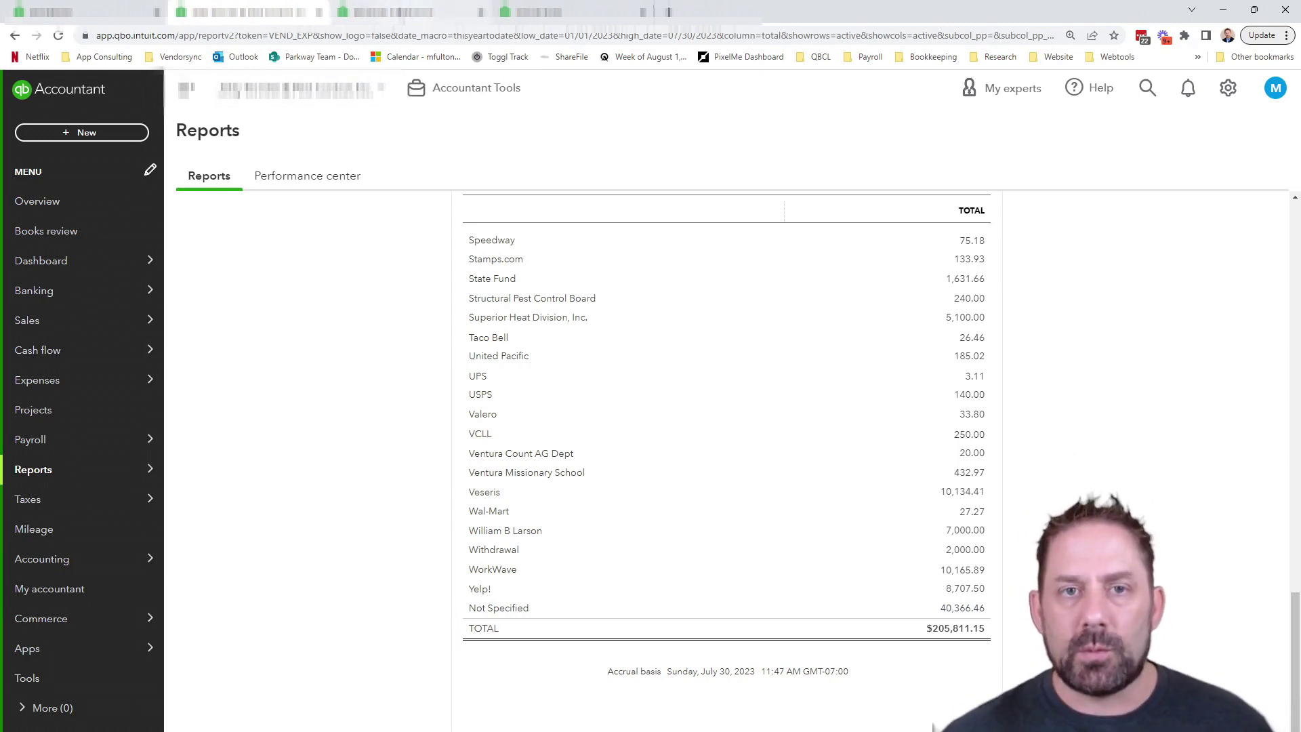
In Reclassify Transactions, tick the FRANK'S PAINT, 99-CENTS-ONLY and HARBOR FREIGHT Job Supplies lines.
{"action": "left_click", "coordinate": [393, 12]}
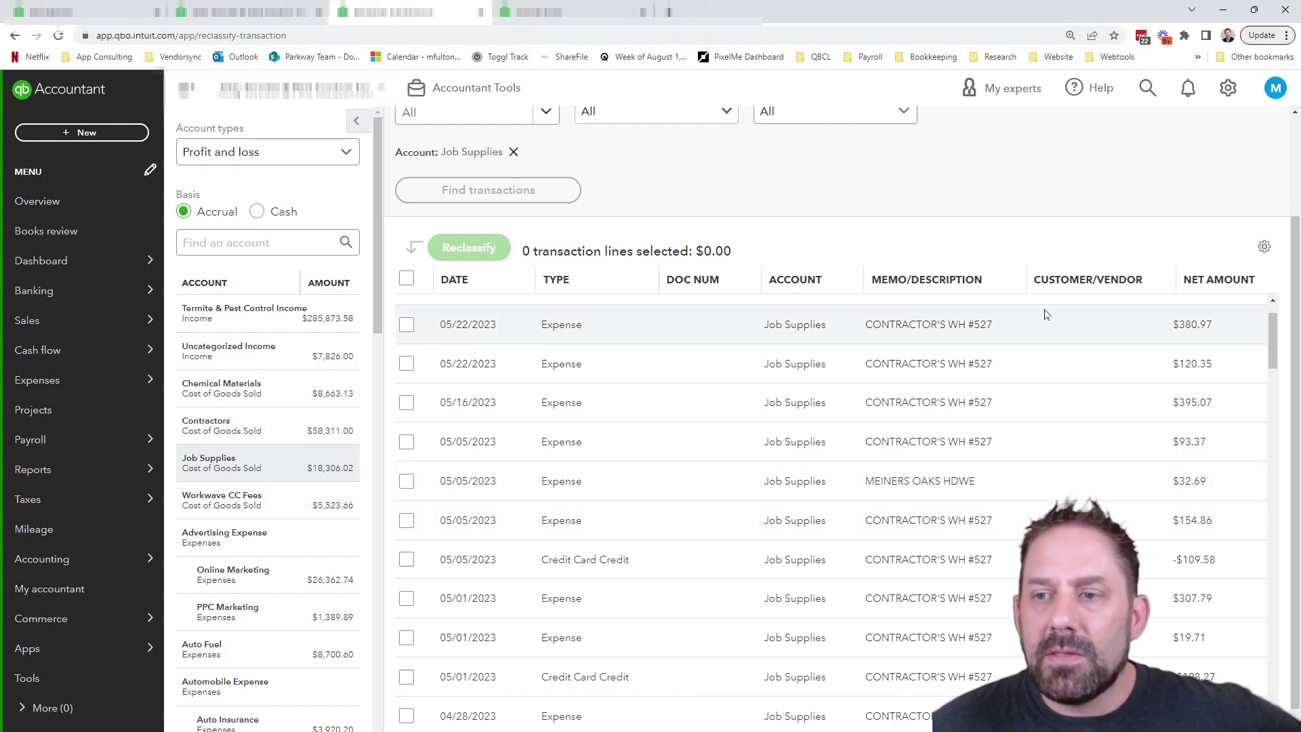
{"action": "scroll", "coordinate": [1065, 412], "scroll_direction": "down", "scroll_amount": 5}
{"action": "scroll", "coordinate": [1066, 411], "scroll_direction": "down", "scroll_amount": 15}
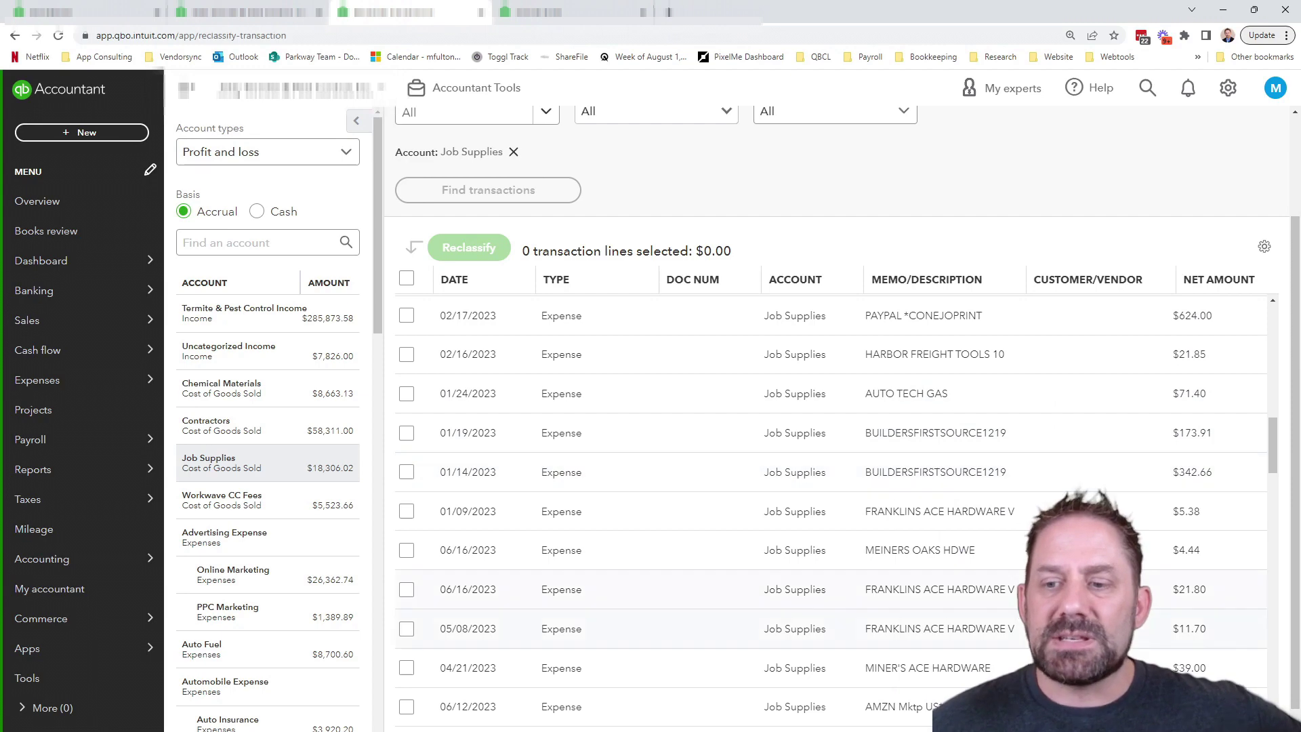
{"action": "scroll", "coordinate": [948, 474], "scroll_direction": "up", "scroll_amount": 2}
{"action": "scroll", "coordinate": [906, 340], "scroll_direction": "up", "scroll_amount": 2}
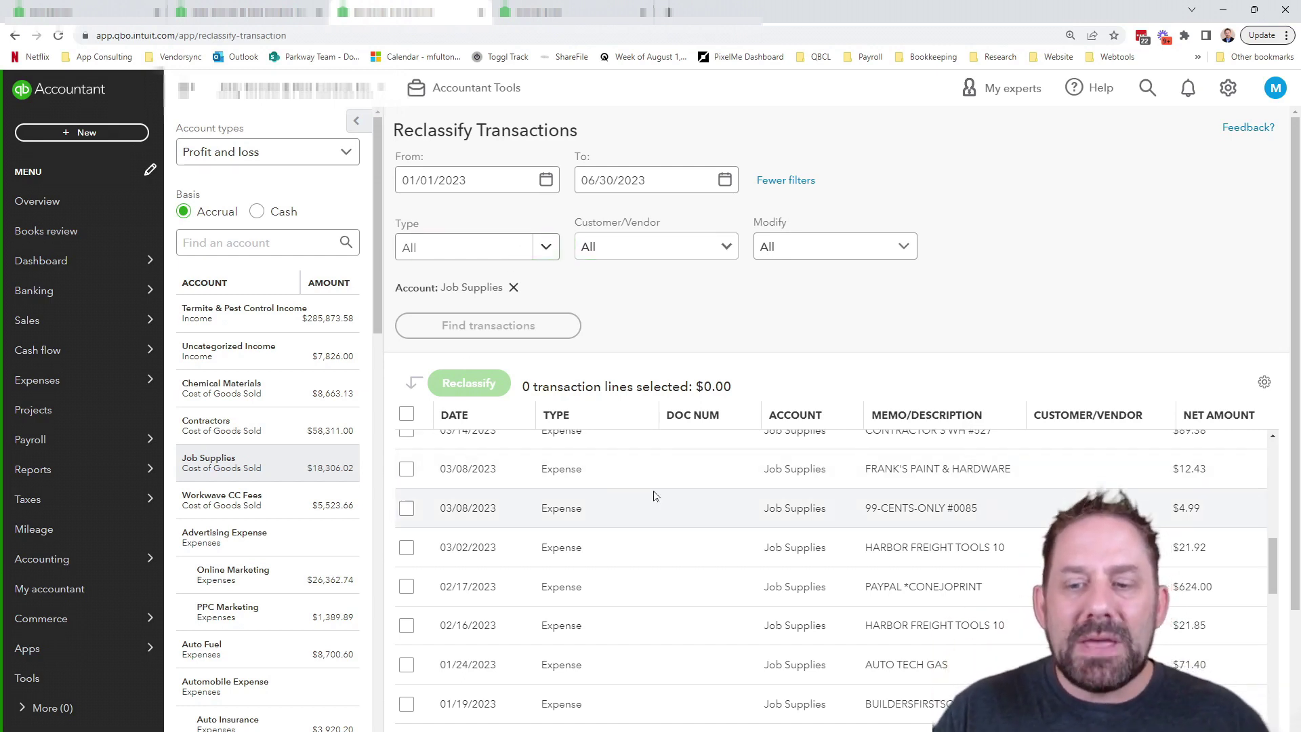
{"action": "left_click", "coordinate": [406, 469]}
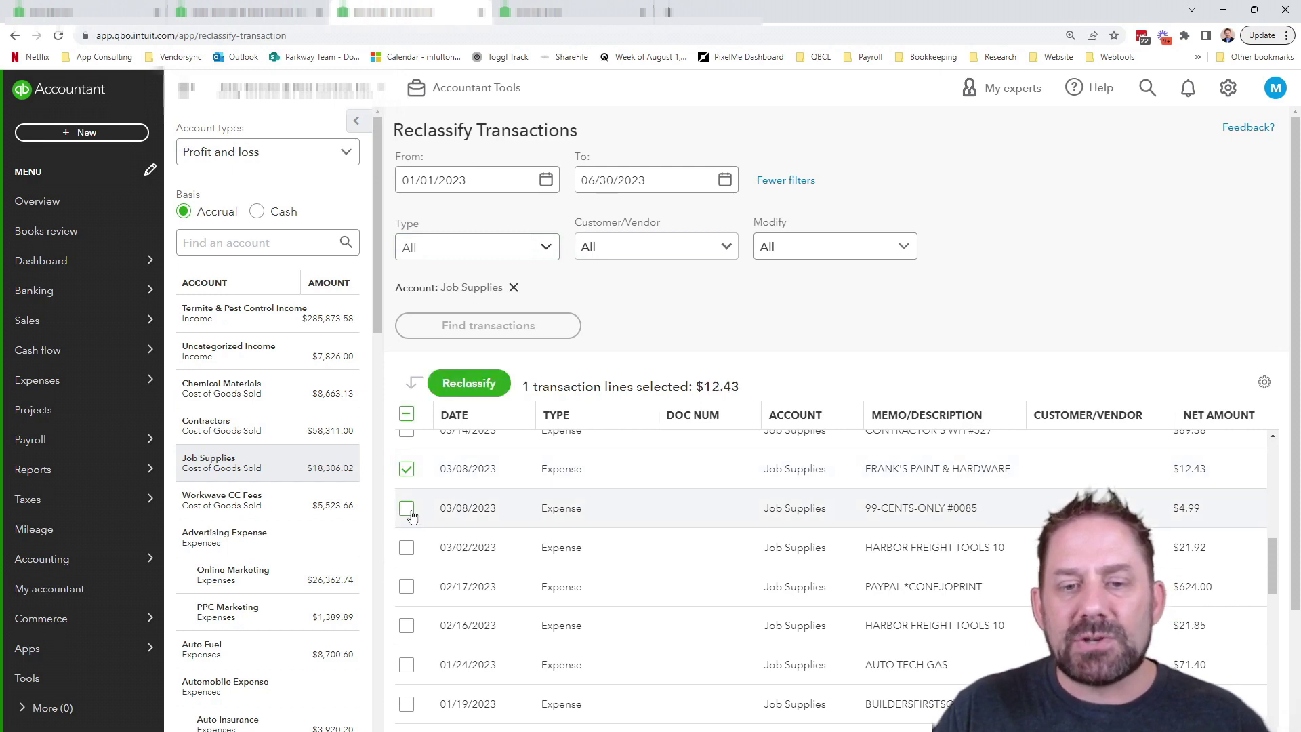
{"action": "left_click", "coordinate": [407, 508]}
{"action": "left_click", "coordinate": [407, 548]}
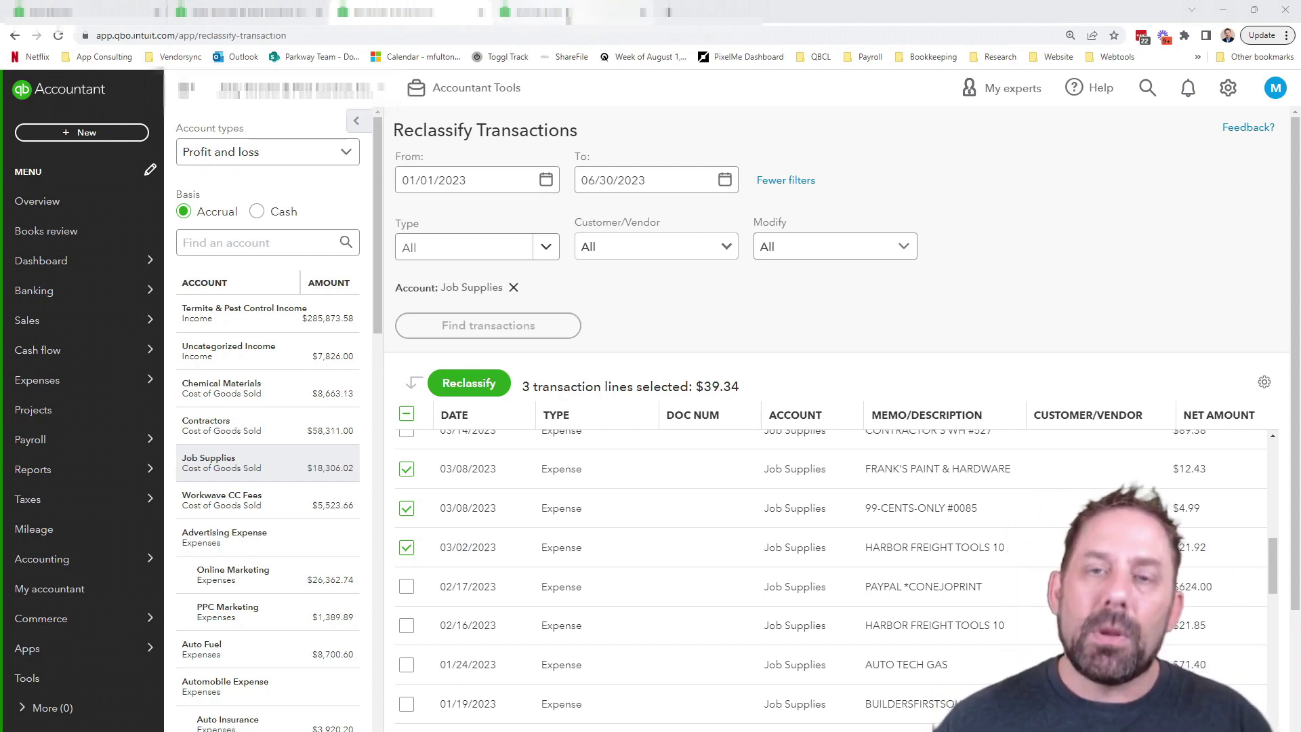
Return to Books review and expand the full Transactions without payees (124) list.
{"action": "left_click", "coordinate": [569, 17]}
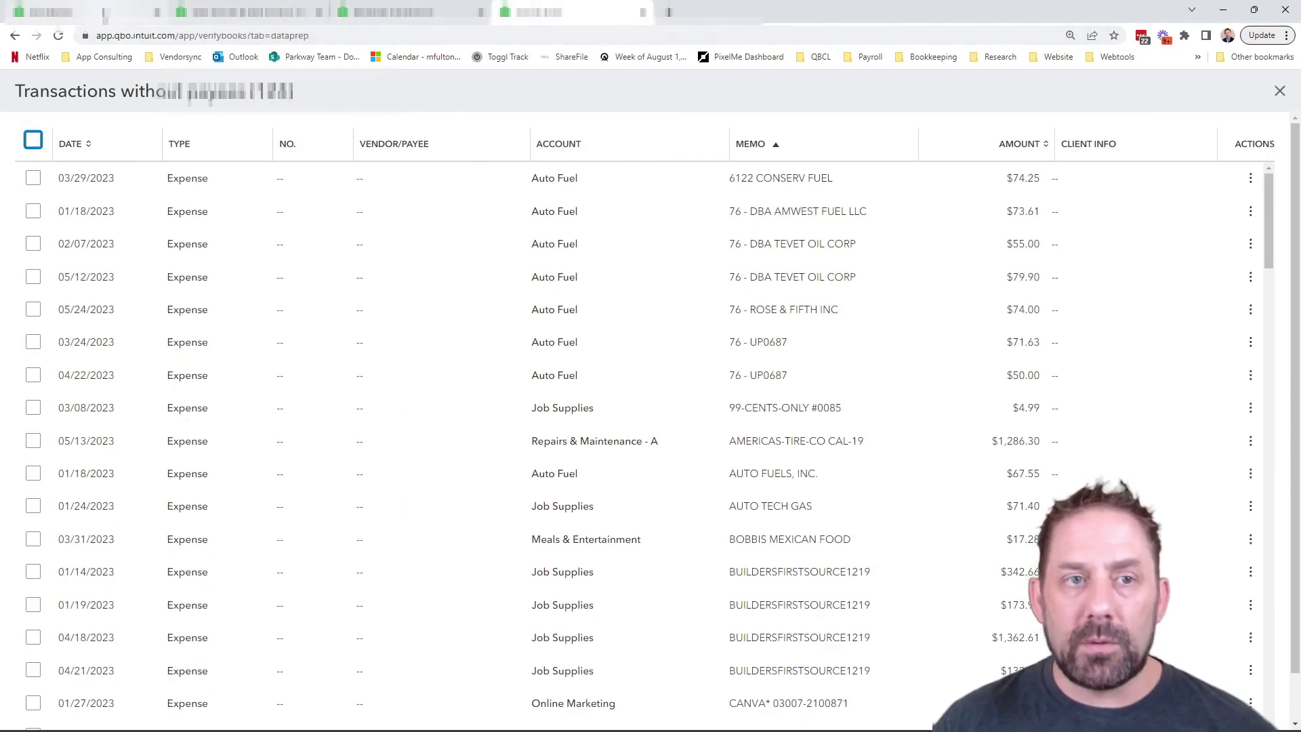
{"action": "left_click", "coordinate": [105, 13]}
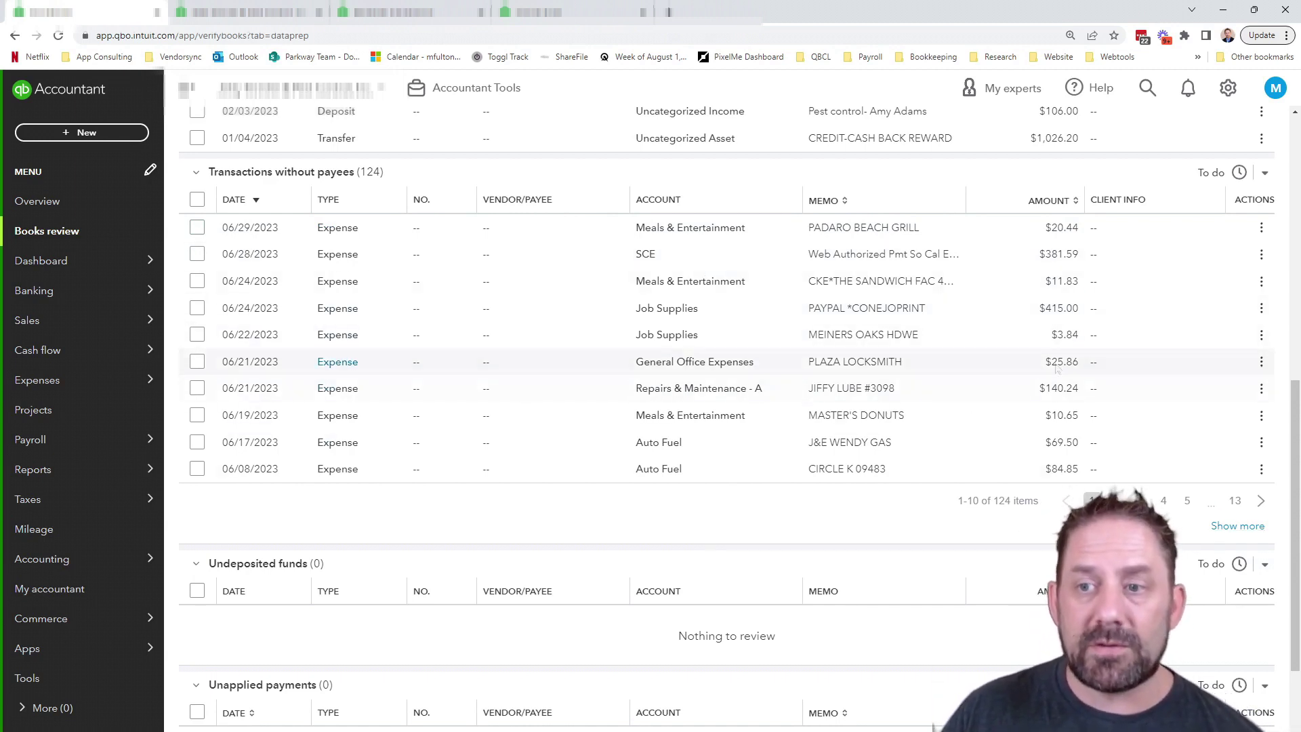
{"action": "left_click", "coordinate": [1234, 530]}
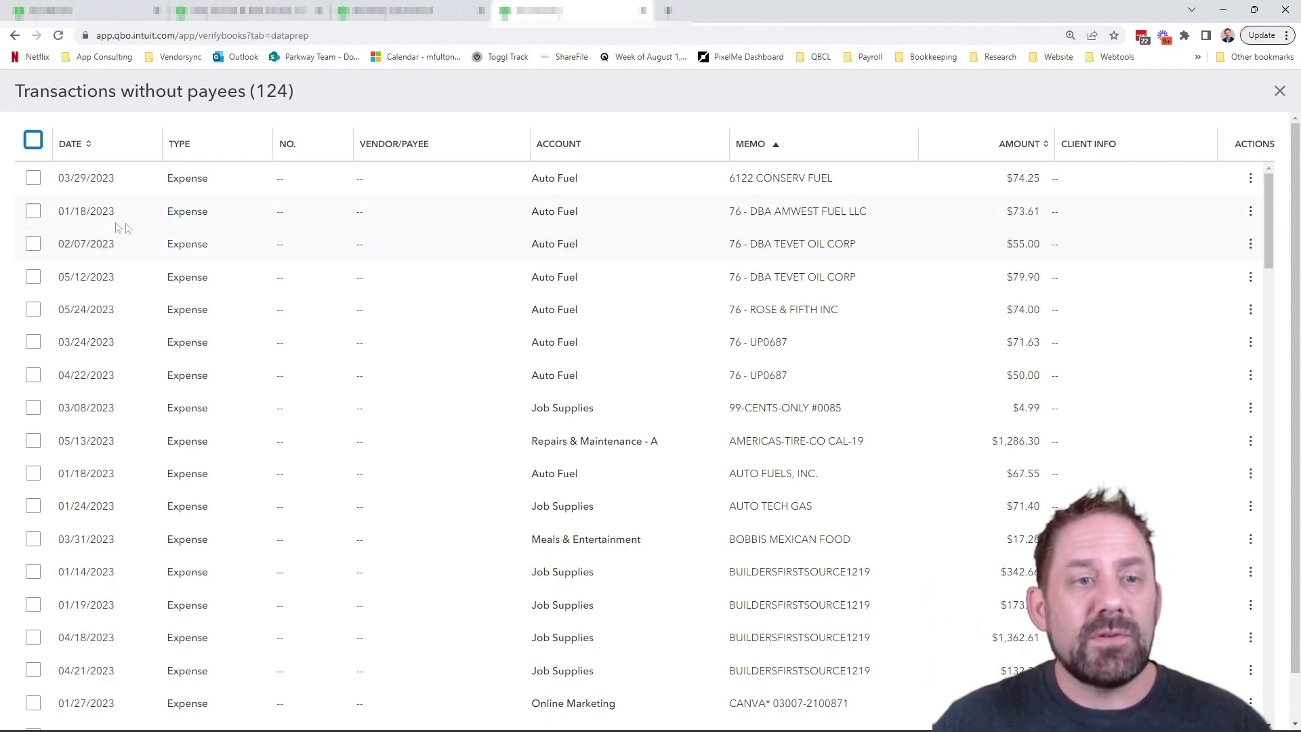
Assign the payee 76 Gas to the six 76-station Auto Fuel expenses dated 01/18 through 05/24.
{"action": "left_click", "coordinate": [33, 210]}
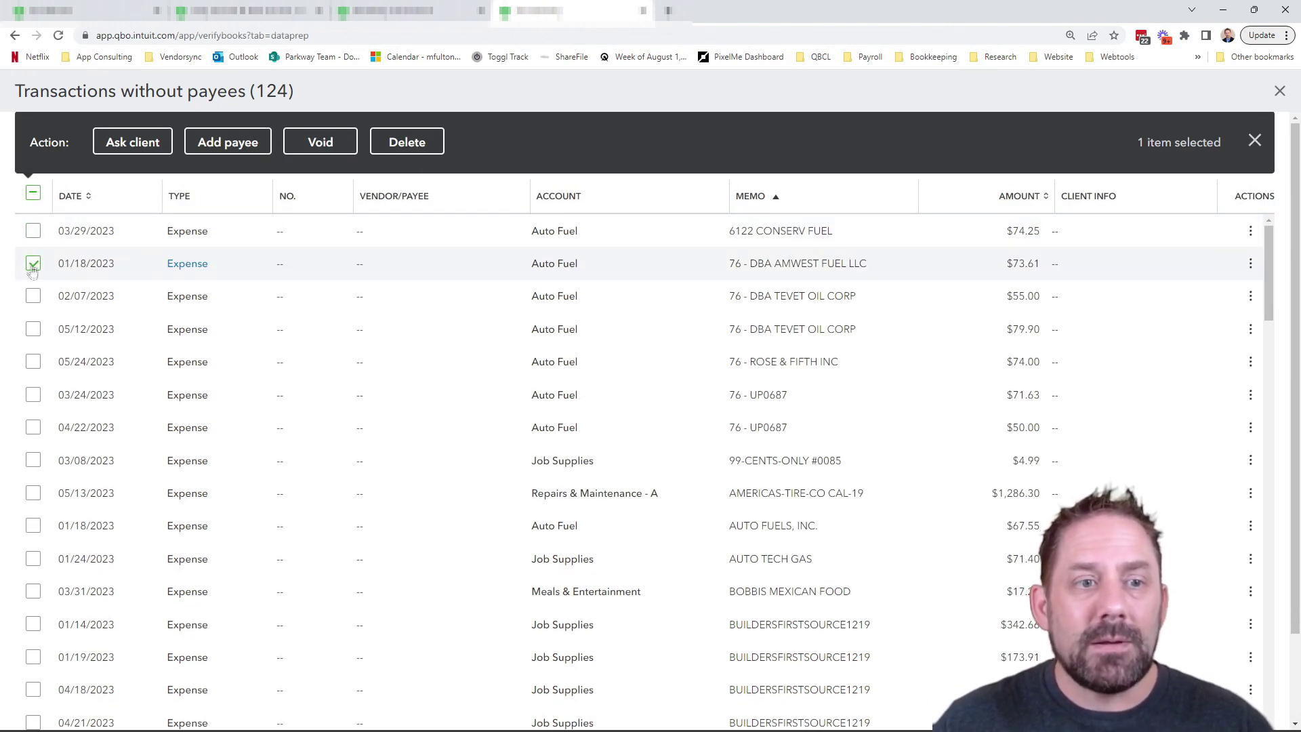
{"action": "left_click", "coordinate": [33, 301]}
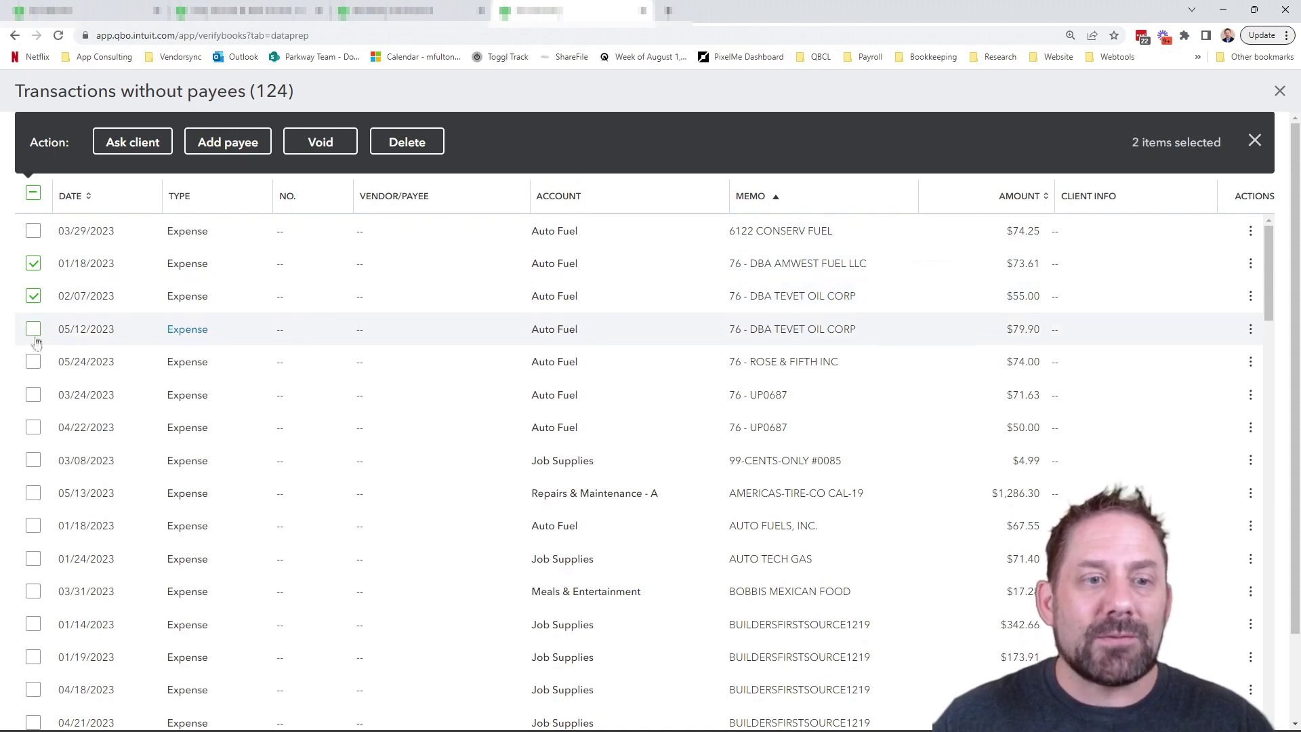
{"action": "left_click", "coordinate": [34, 330]}
{"action": "left_click", "coordinate": [34, 362]}
{"action": "left_click", "coordinate": [33, 395]}
{"action": "left_click", "coordinate": [33, 426]}
{"action": "left_click", "coordinate": [204, 147]}
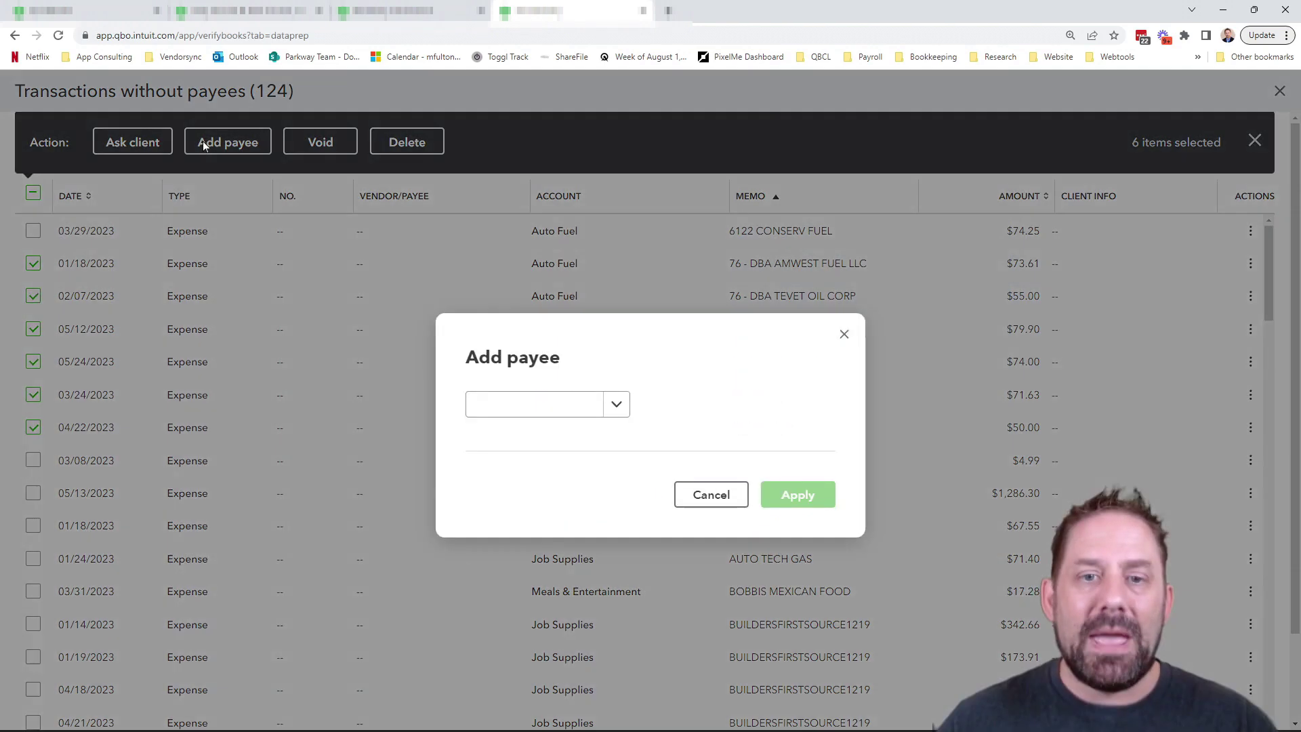
{"action": "left_click", "coordinate": [509, 404]}
{"action": "type", "text": "76"}
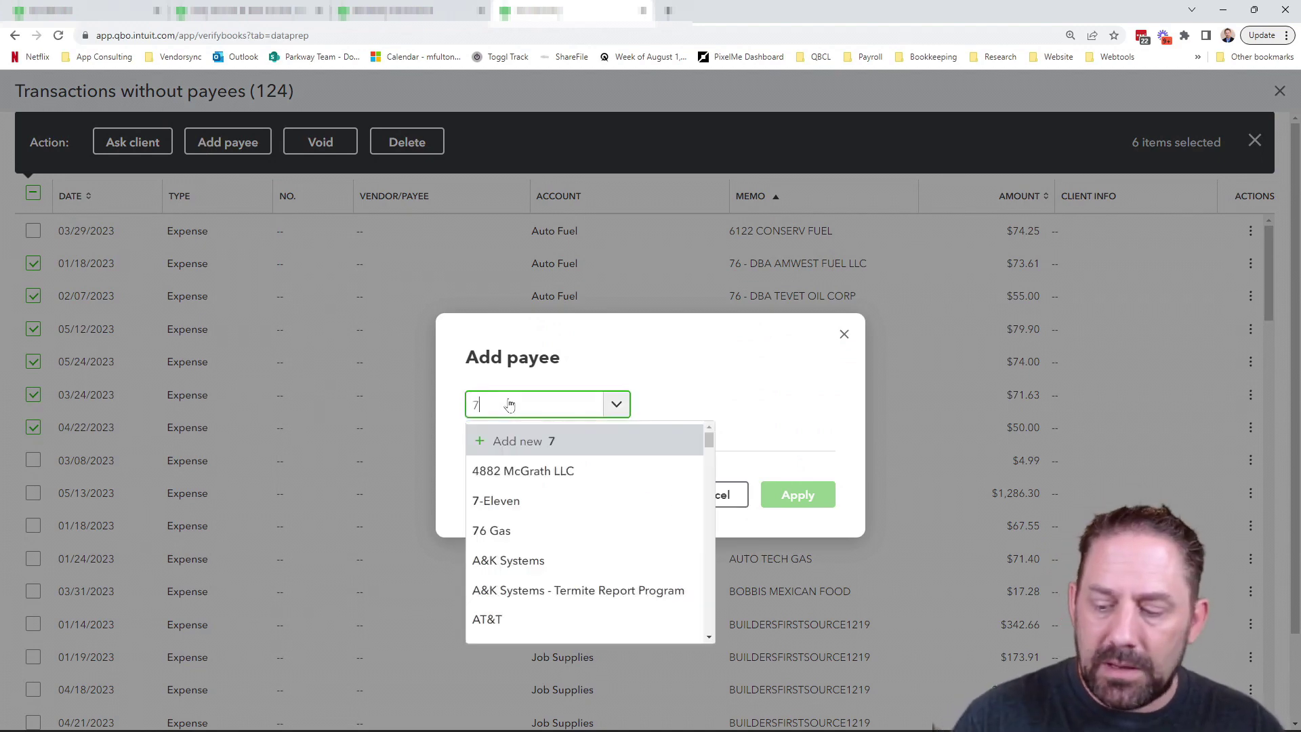
{"action": "left_click", "coordinate": [530, 469]}
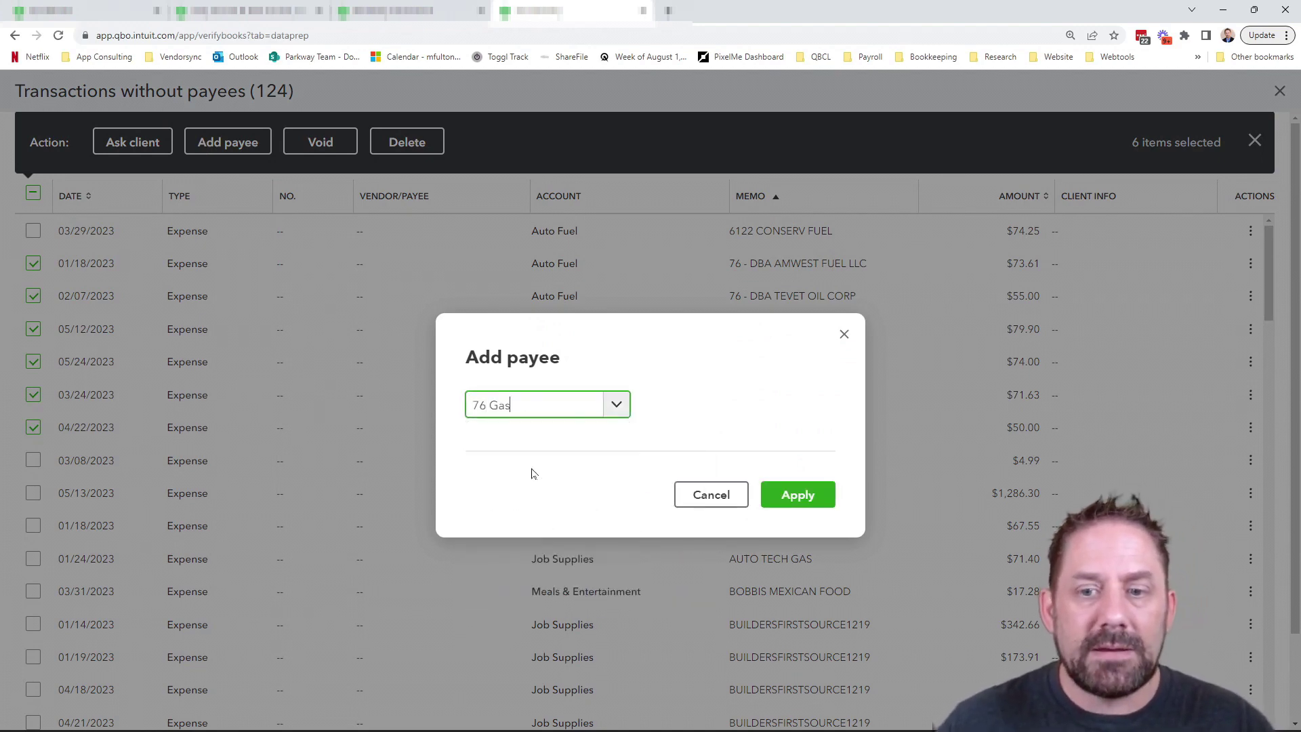
{"action": "left_click", "coordinate": [802, 499]}
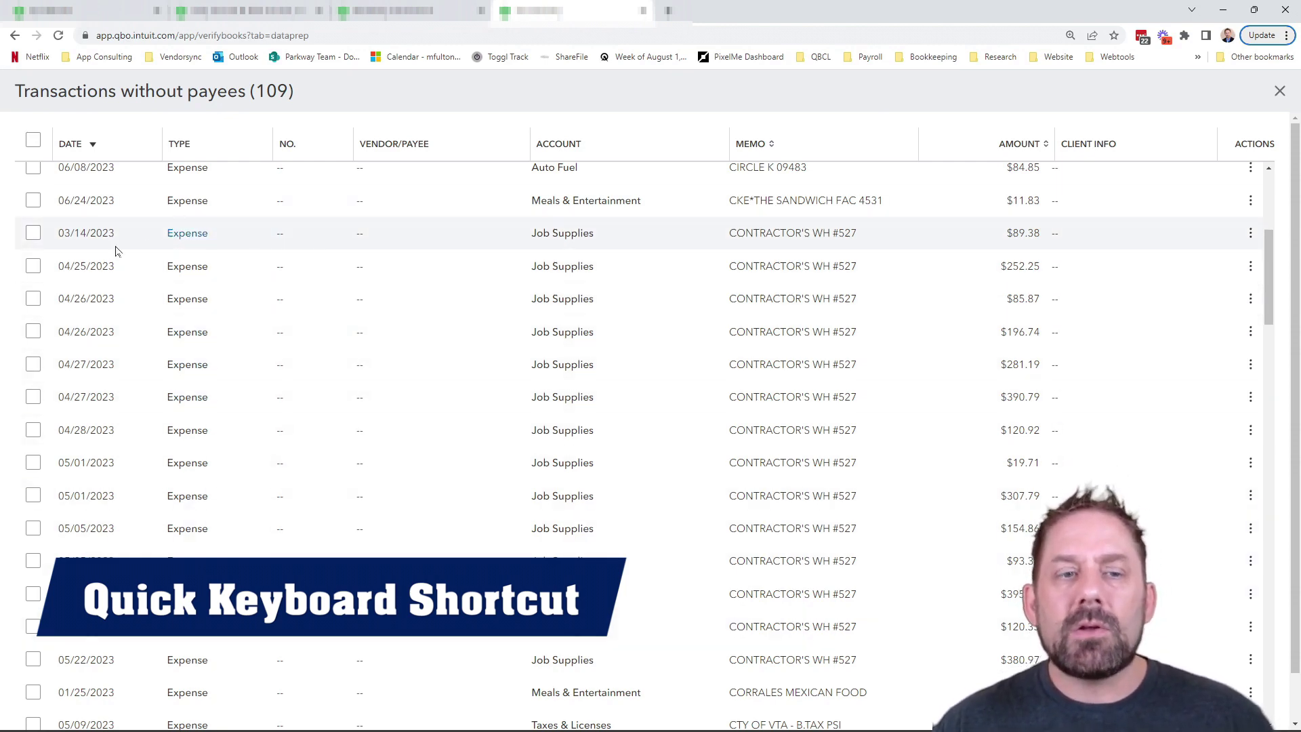
Select the payee-less expenses from 03/14 CONTRACTOR'S WH #527 through 05/22.
{"action": "left_click", "coordinate": [33, 234]}
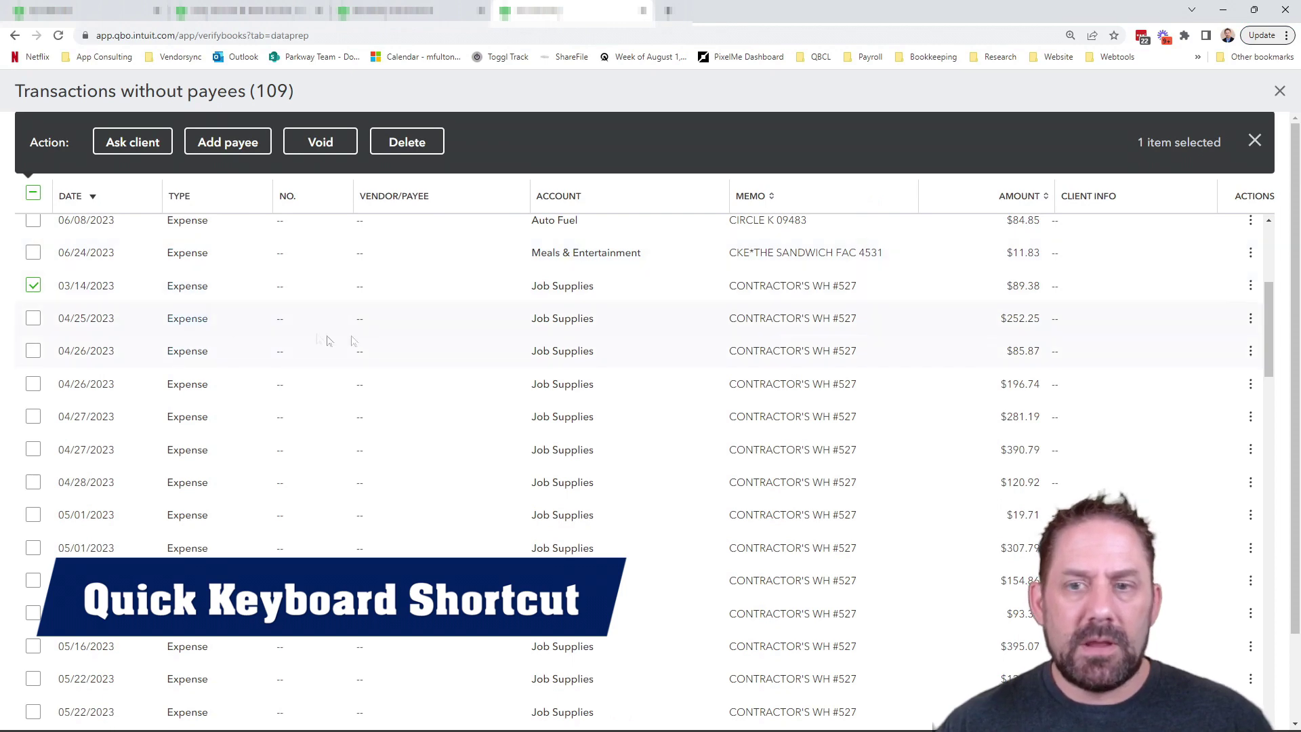
{"action": "scroll", "coordinate": [46, 586], "scroll_direction": "down", "scroll_amount": 2}
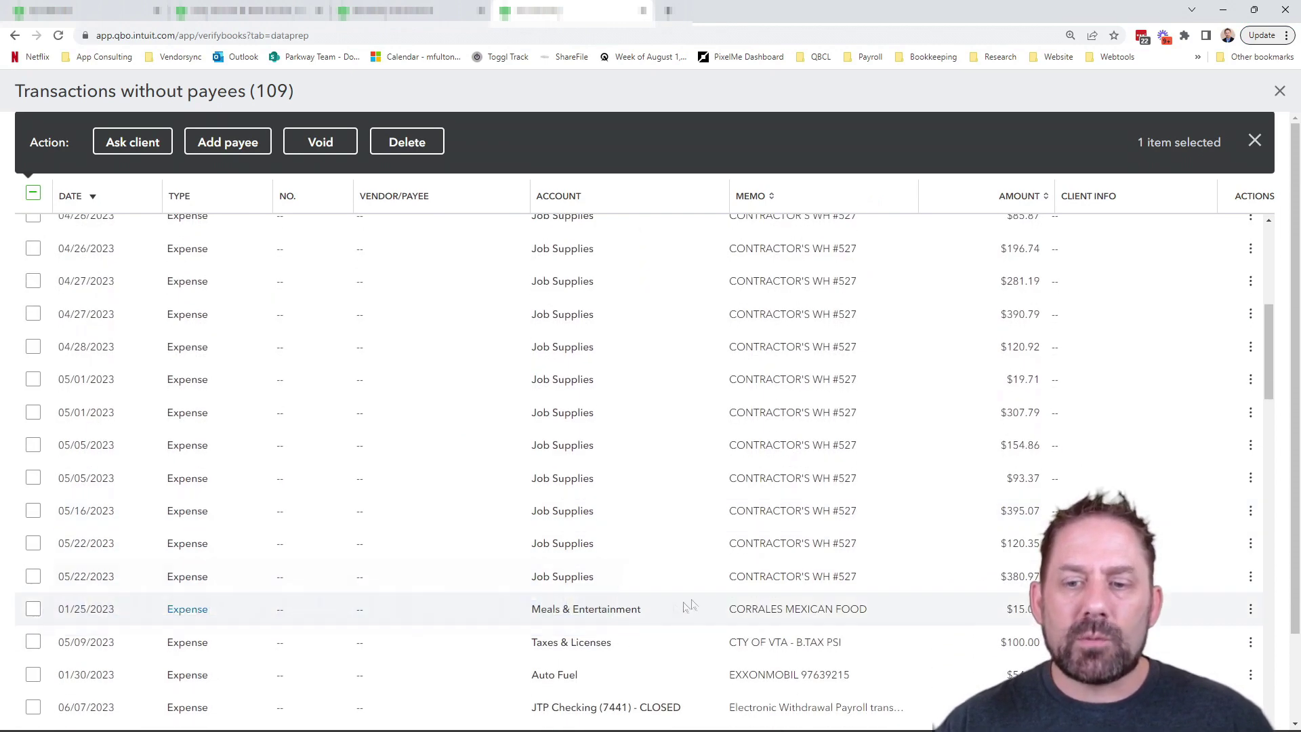
{"action": "left_click", "coordinate": [33, 577], "text": "shift"}
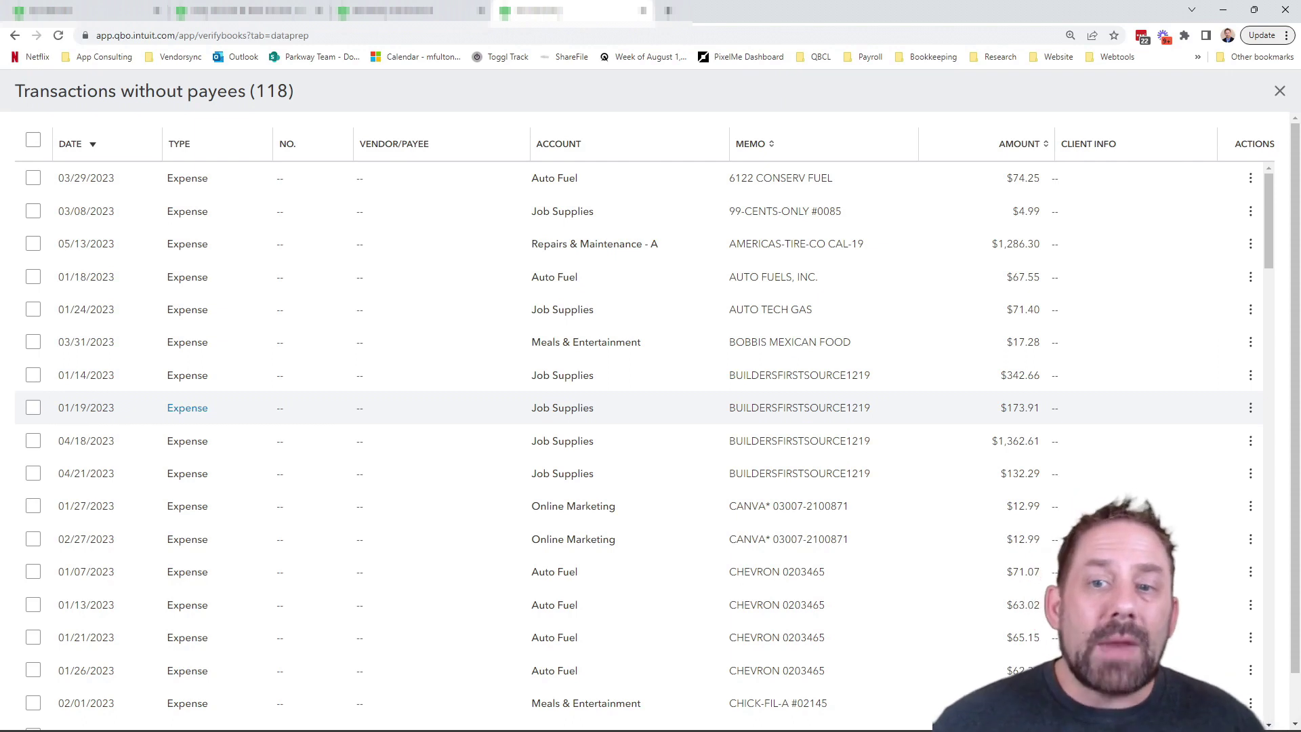
Create vendor 99 Cent Store and assign it to the 03/08 99-CENTS-ONLY #0085 expense.
{"action": "left_click", "coordinate": [33, 211]}
{"action": "left_click", "coordinate": [210, 143]}
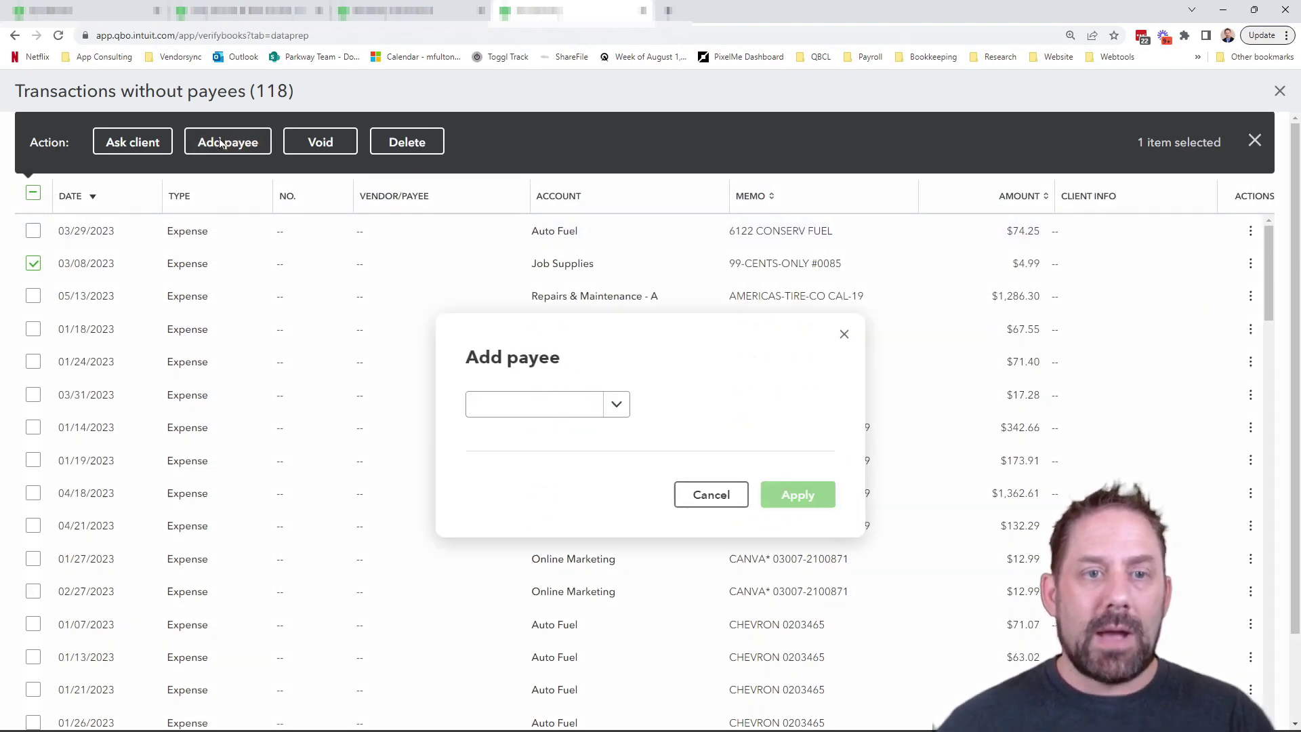
{"action": "left_click", "coordinate": [560, 410]}
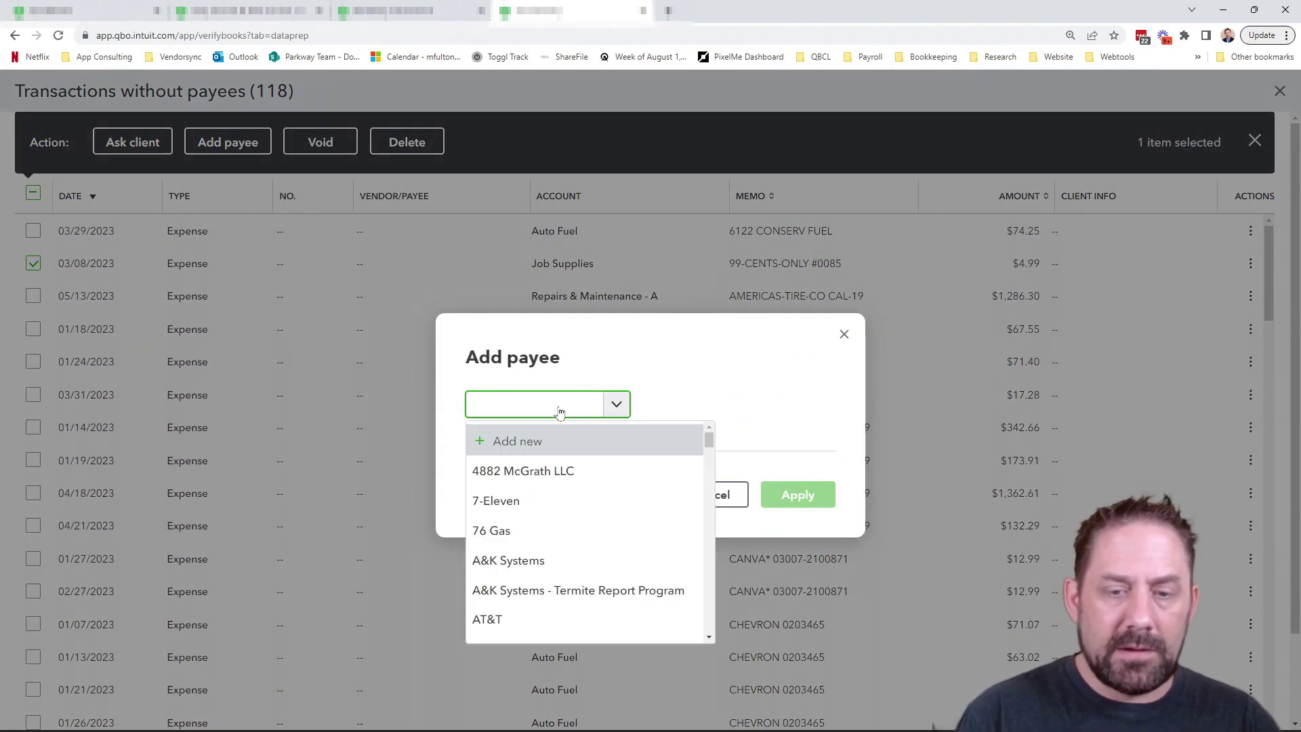
{"action": "type", "text": "99"}
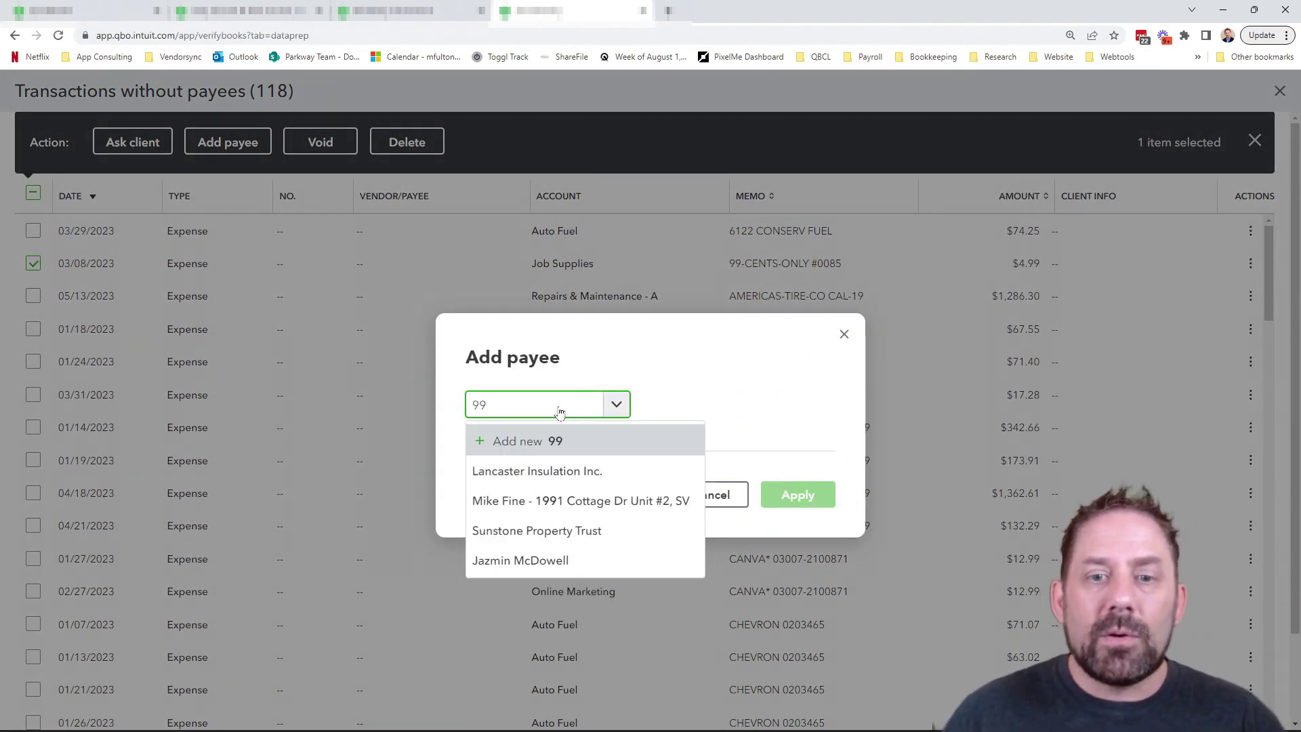
{"action": "type", "text": " Cent"}
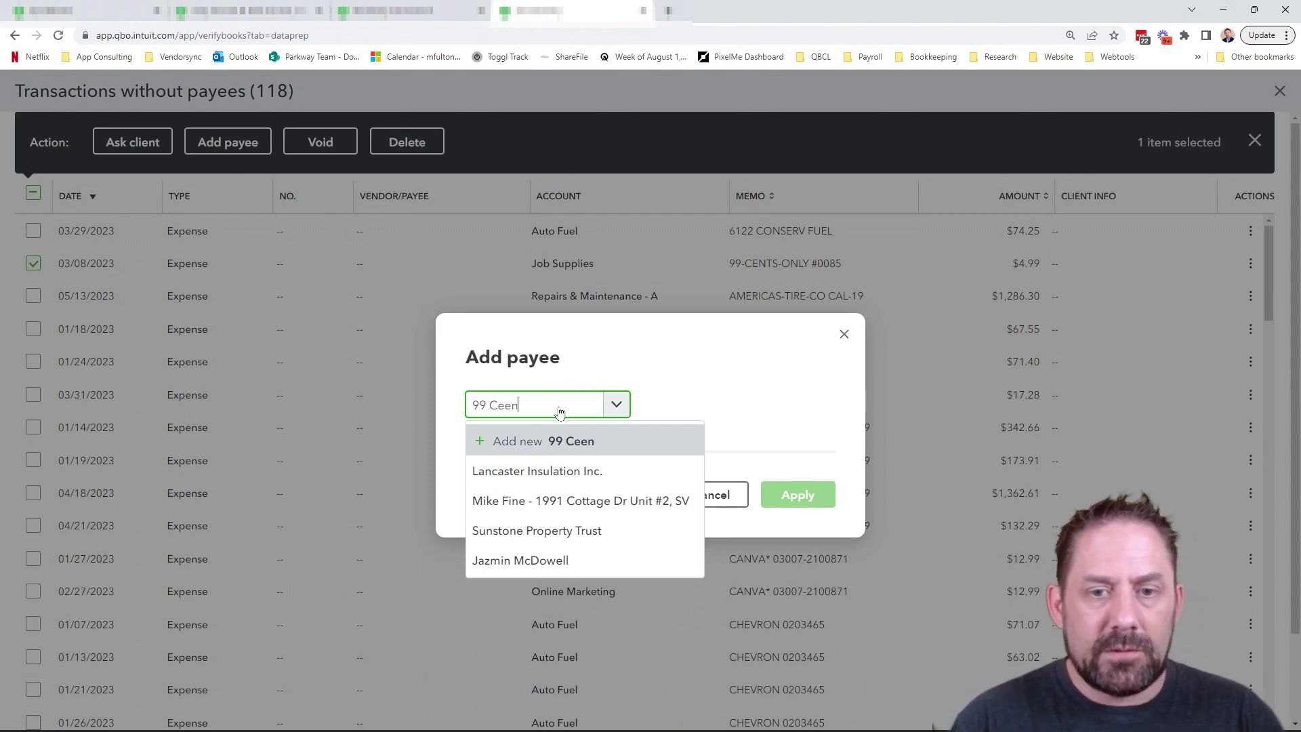
{"action": "key", "text": "BackSpace"}
{"action": "key", "text": "BackSpace"}
{"action": "type", "text": "nt S"}
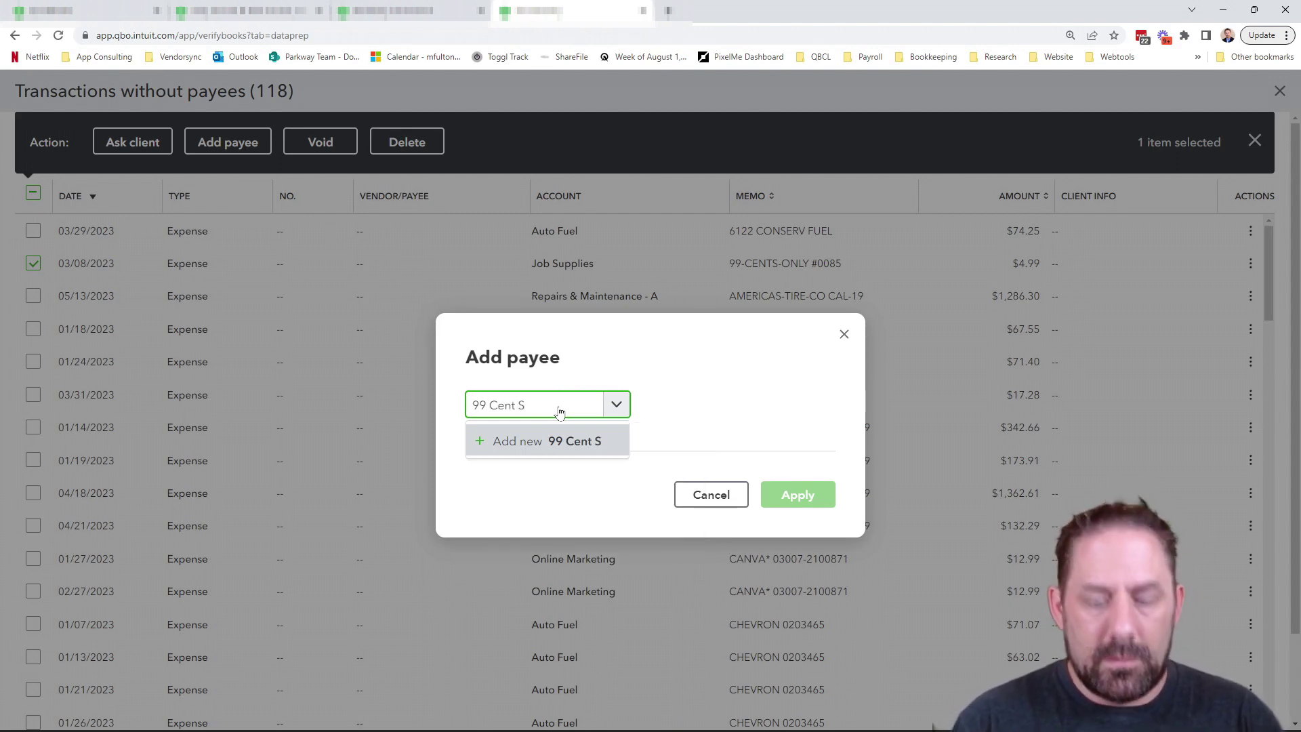
{"action": "type", "text": "ore"}
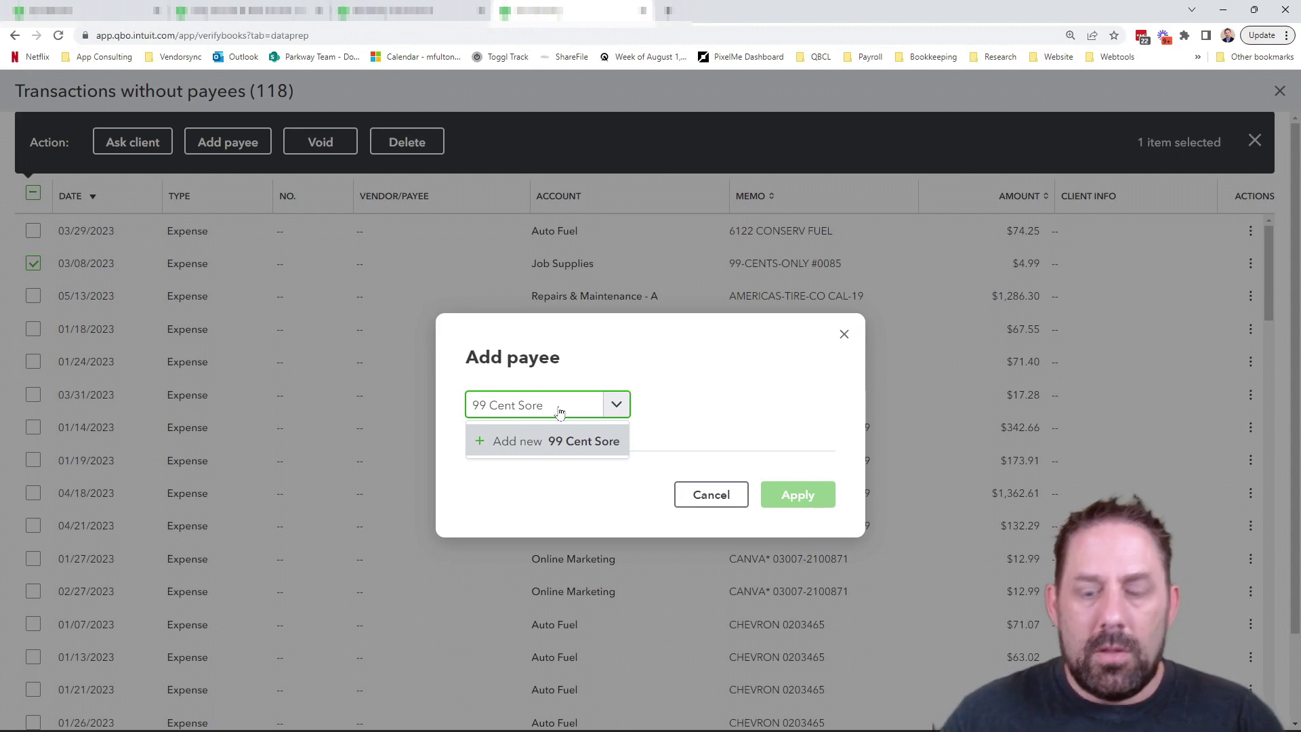
{"action": "key", "text": "BackSpace"}
{"action": "key", "text": "BackSpace"}
{"action": "key", "text": "BackSpace"}
{"action": "type", "text": "tore"}
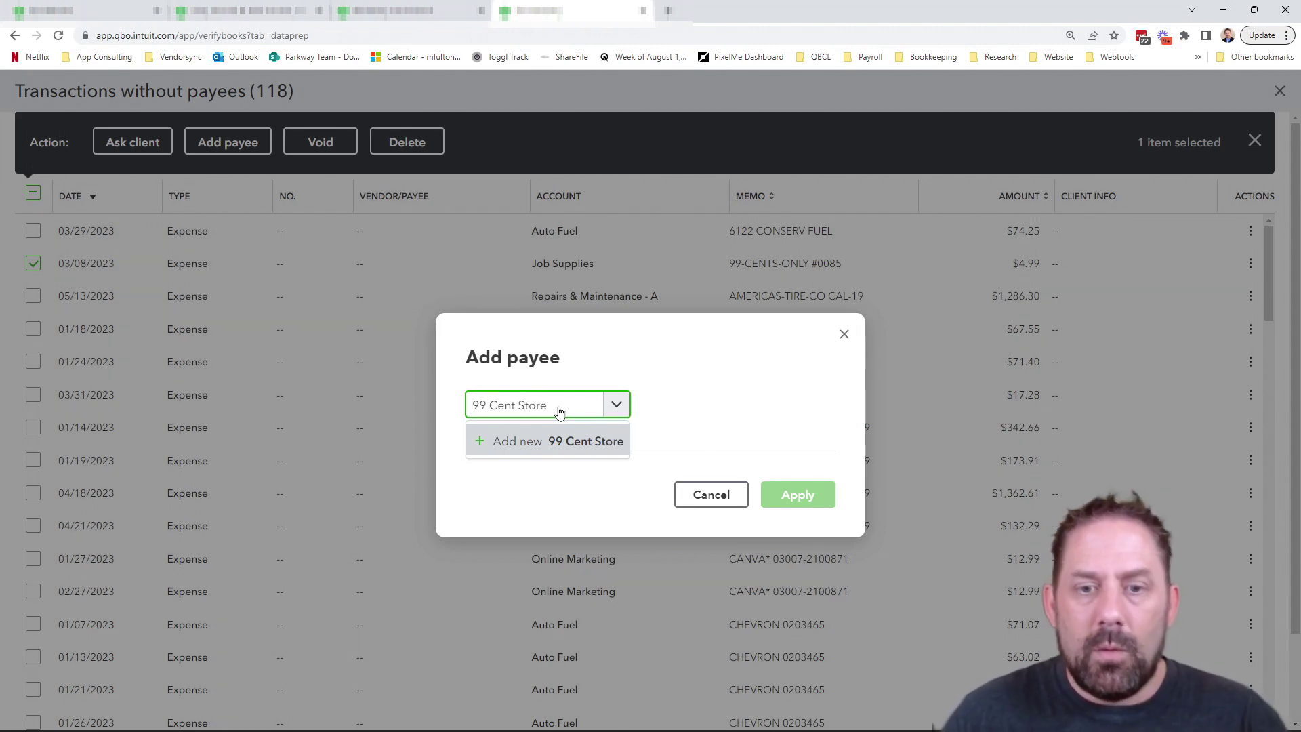
{"action": "left_click", "coordinate": [573, 441]}
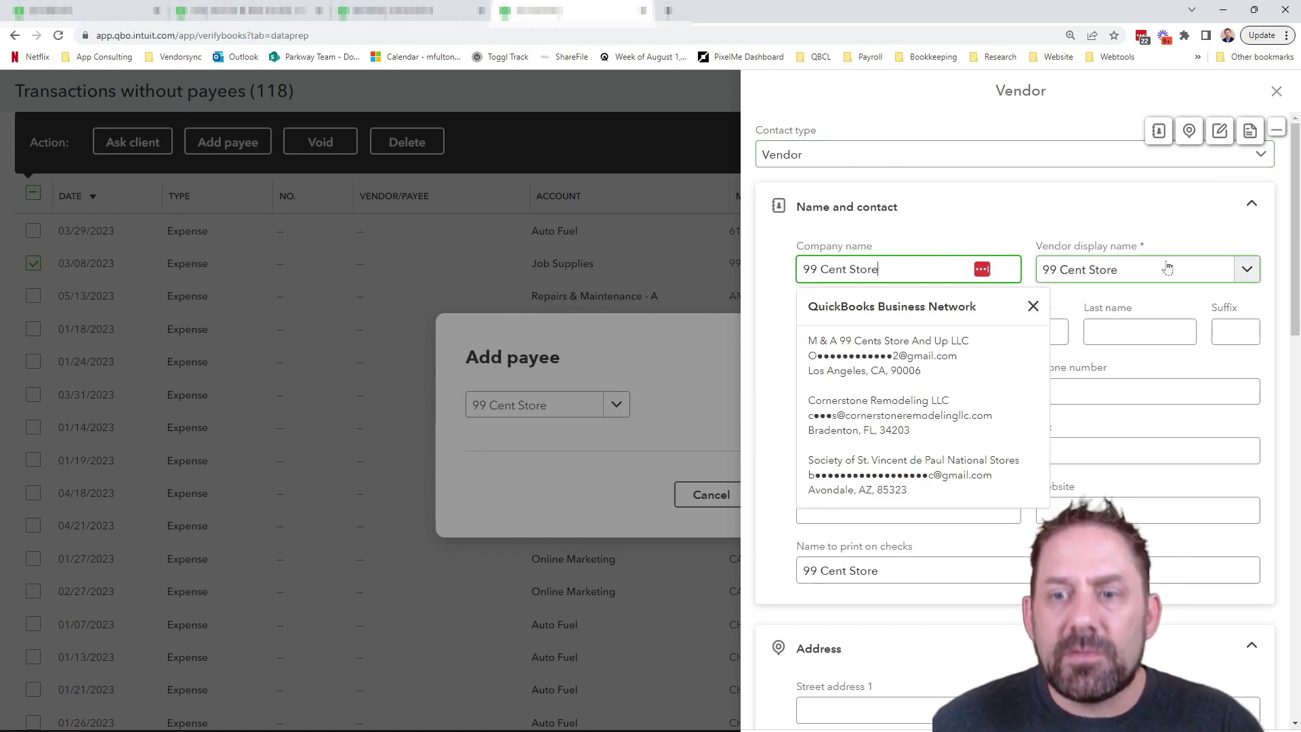
{"action": "left_click", "coordinate": [917, 111]}
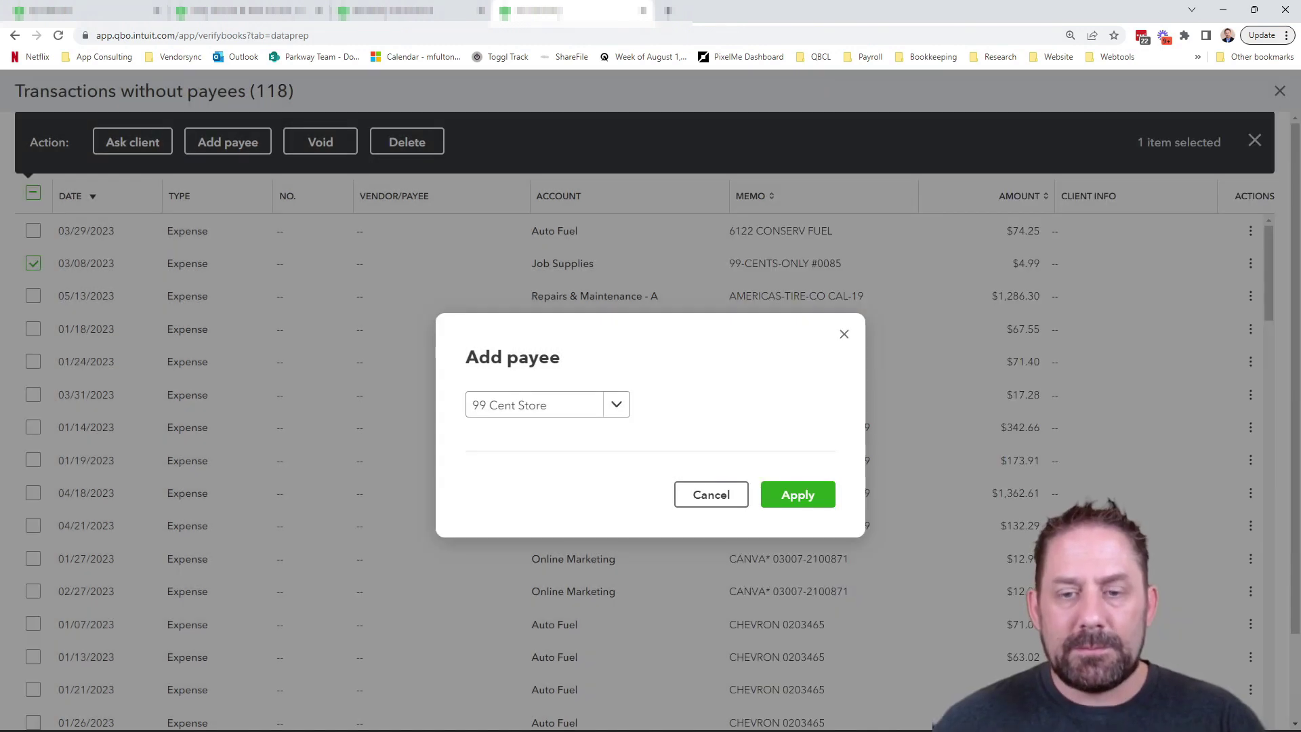
{"action": "left_click", "coordinate": [793, 494]}
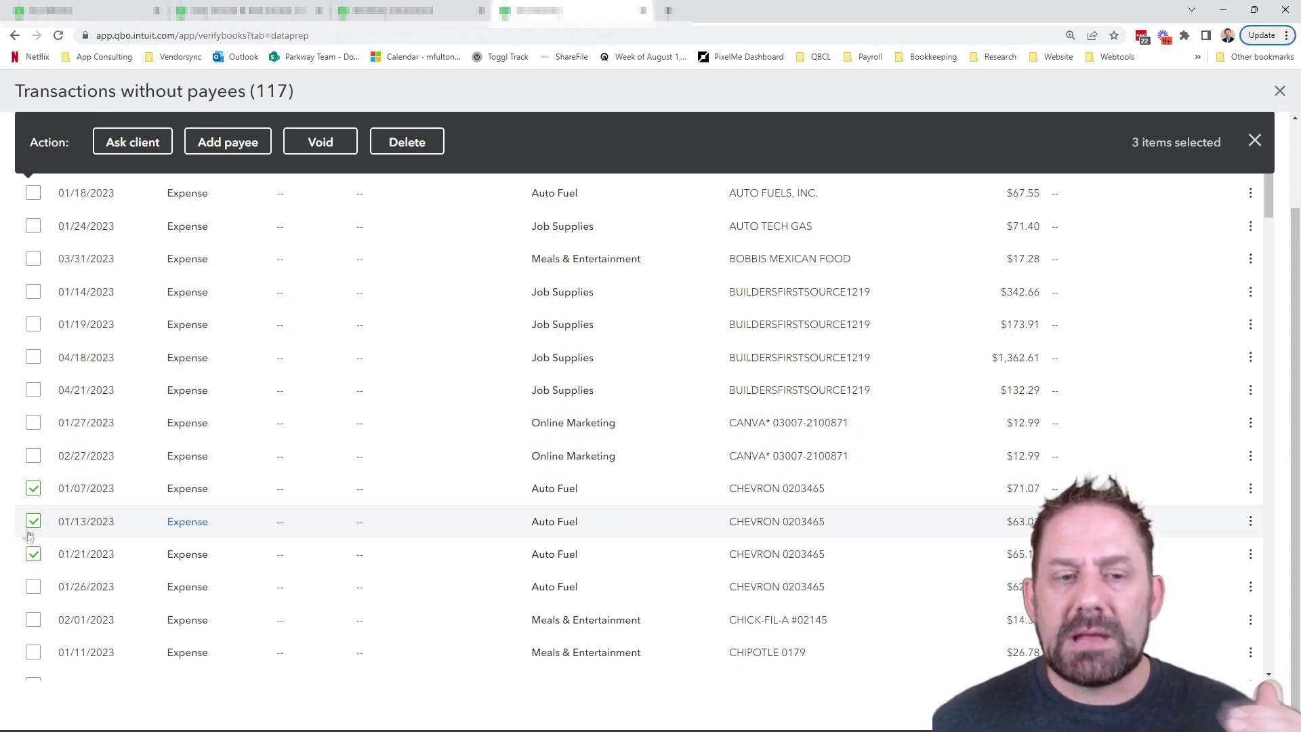
Prepare an Ask client request about the unclear Chevron and Chick-fil-A expenses, review it, then close it.
{"action": "scroll", "coordinate": [41, 515], "scroll_direction": "down", "scroll_amount": 2}
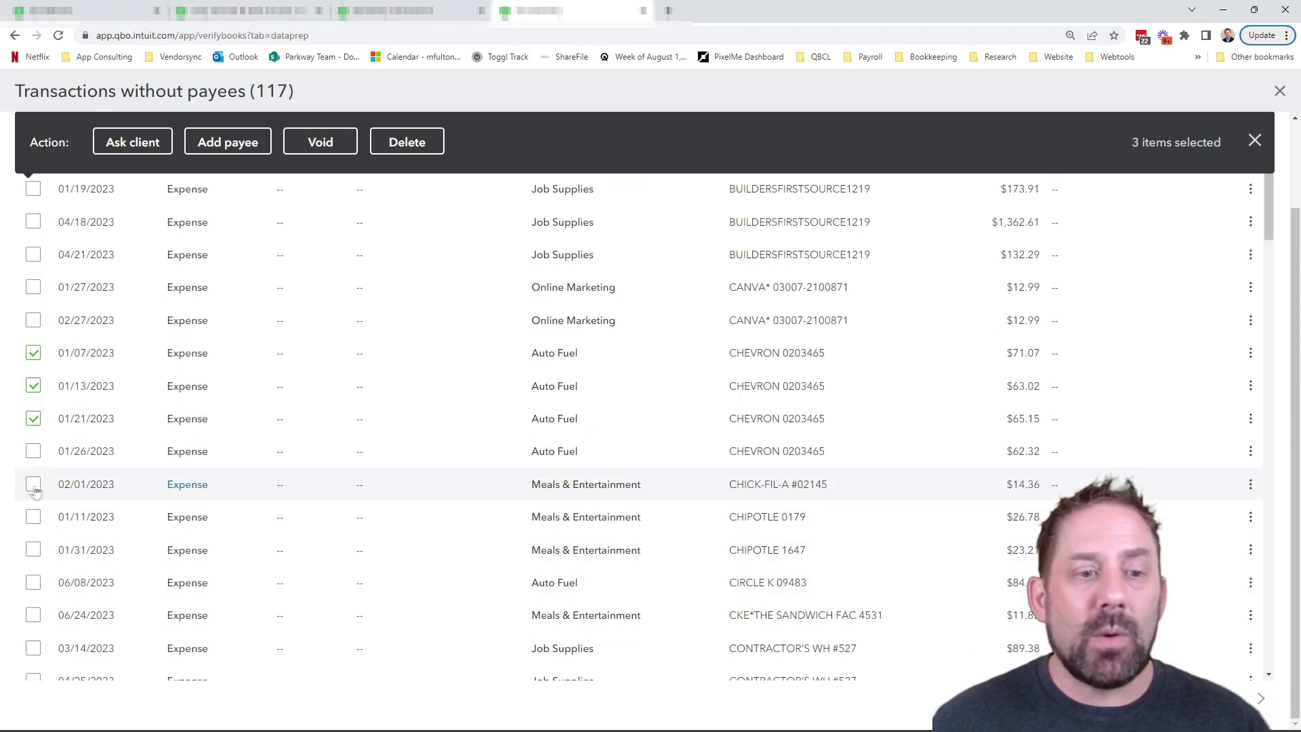
{"action": "left_click", "coordinate": [119, 149]}
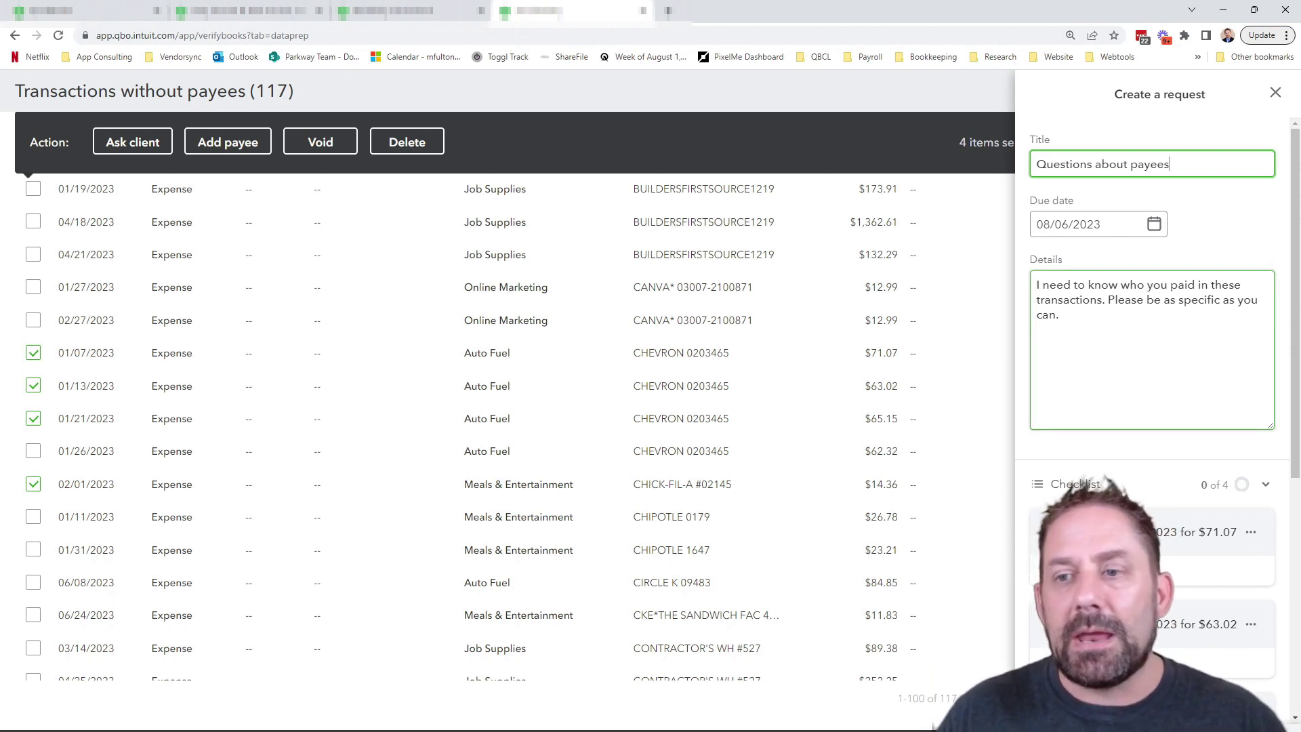
{"action": "left_click", "coordinate": [1152, 359]}
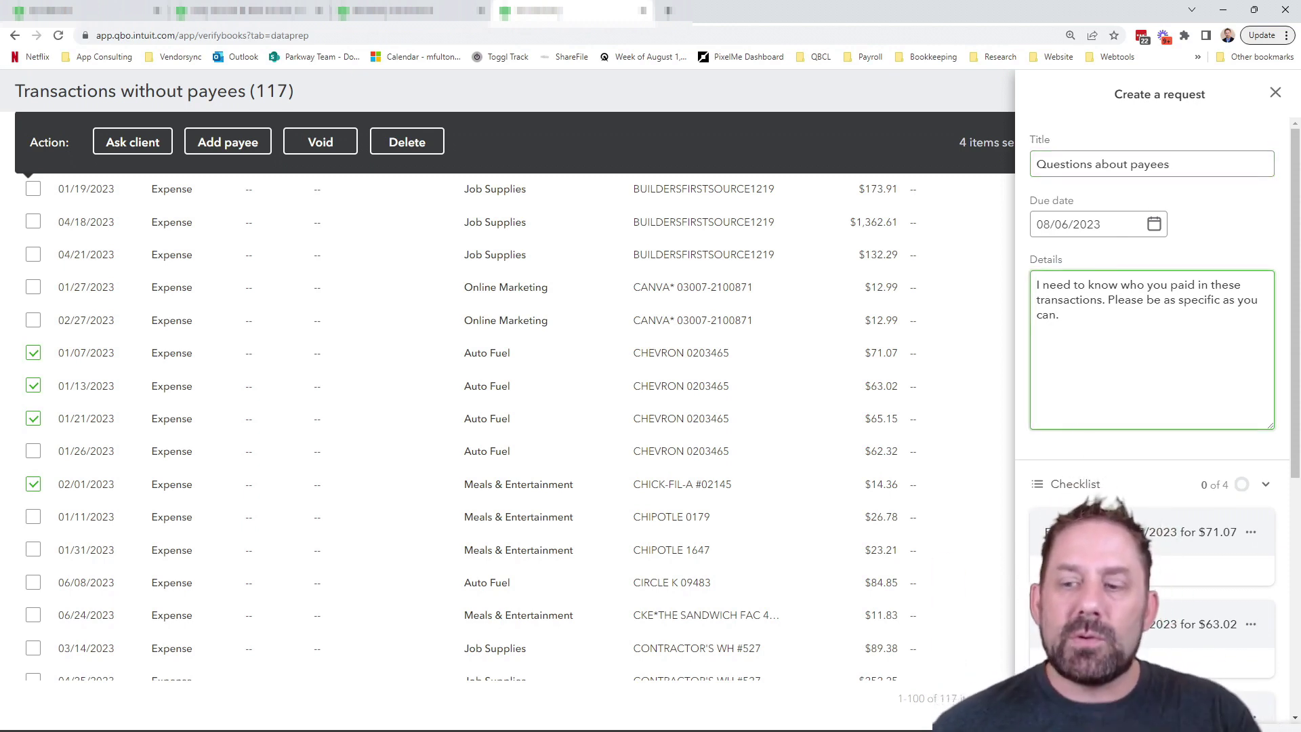
{"action": "scroll", "coordinate": [1121, 361], "scroll_direction": "down", "scroll_amount": 3}
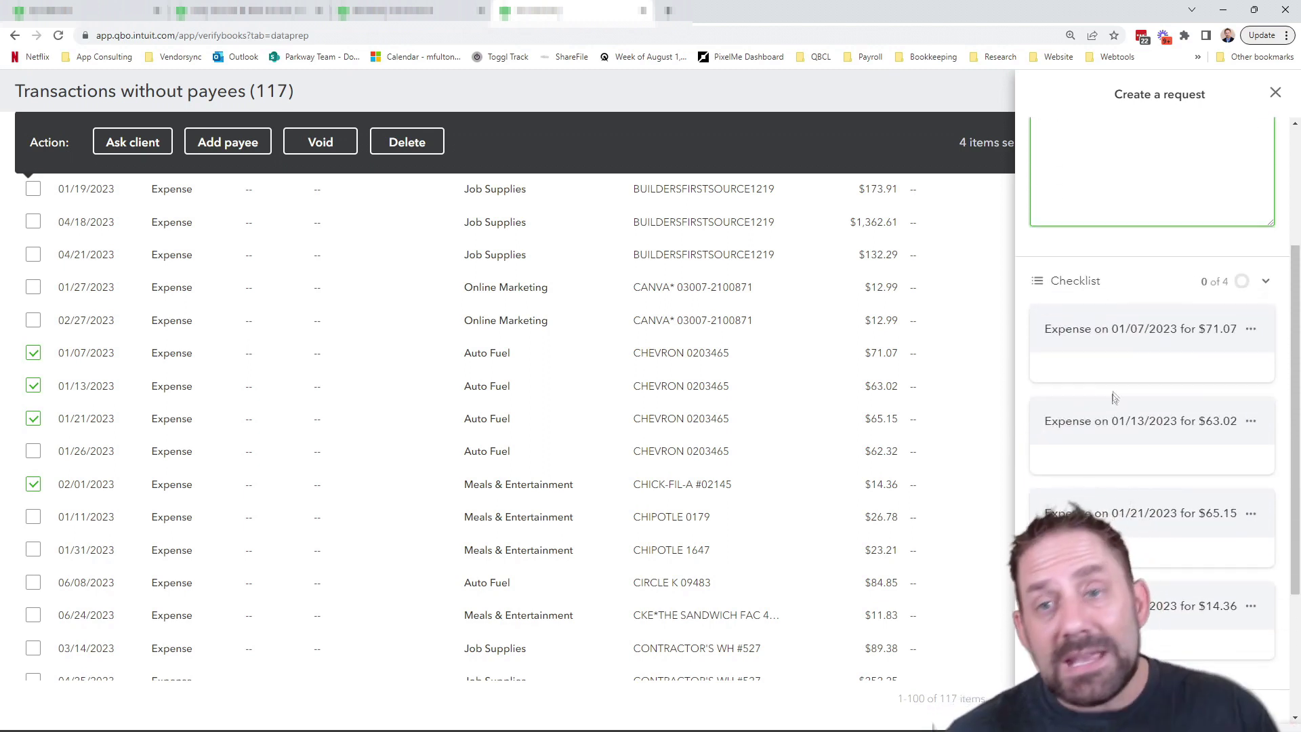
{"action": "scroll", "coordinate": [1145, 649], "scroll_direction": "down", "scroll_amount": 2}
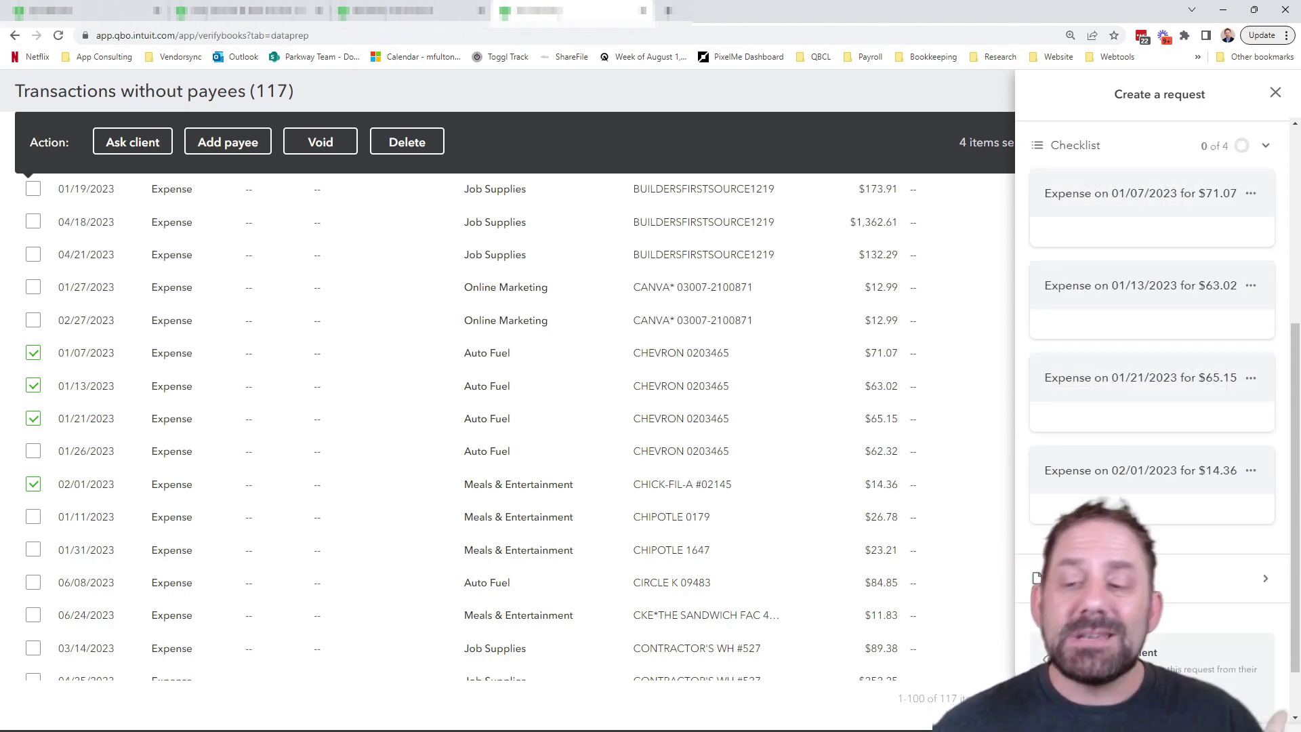
{"action": "scroll", "coordinate": [1128, 502], "scroll_direction": "up", "scroll_amount": 1}
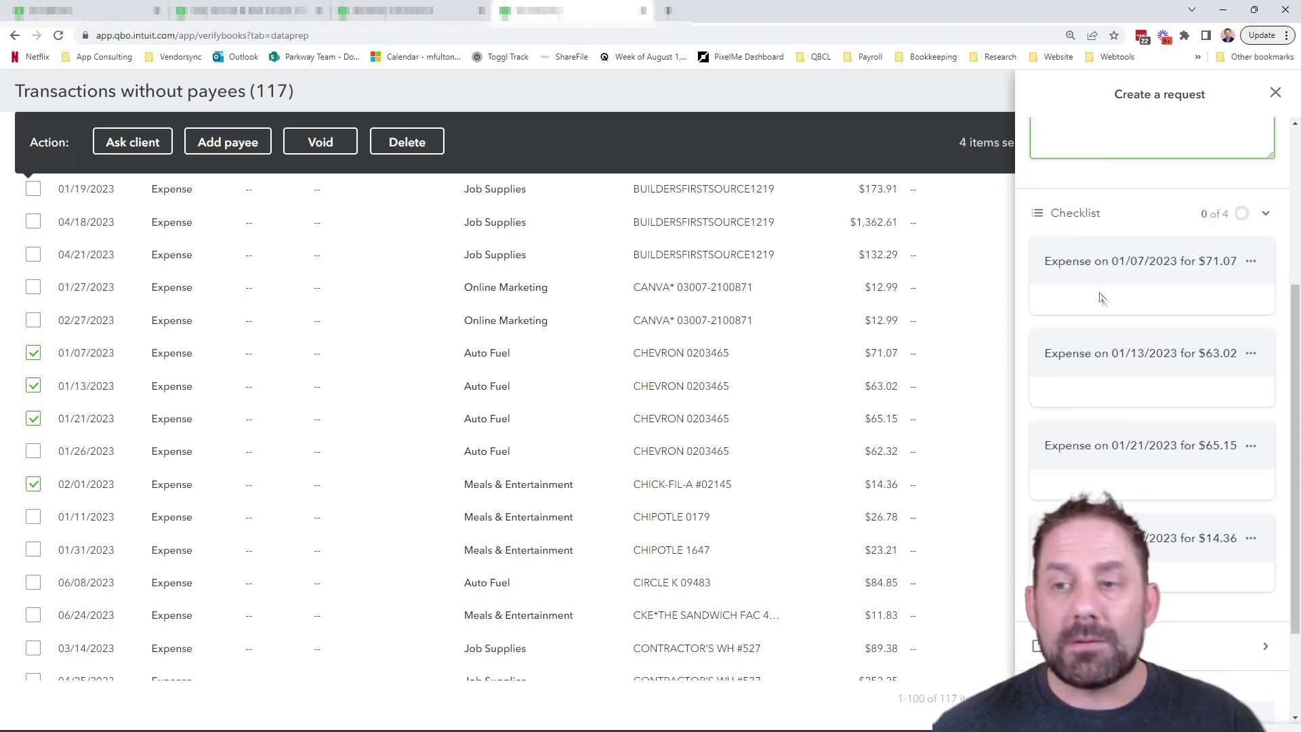
{"action": "scroll", "coordinate": [1101, 379], "scroll_direction": "down", "scroll_amount": 2}
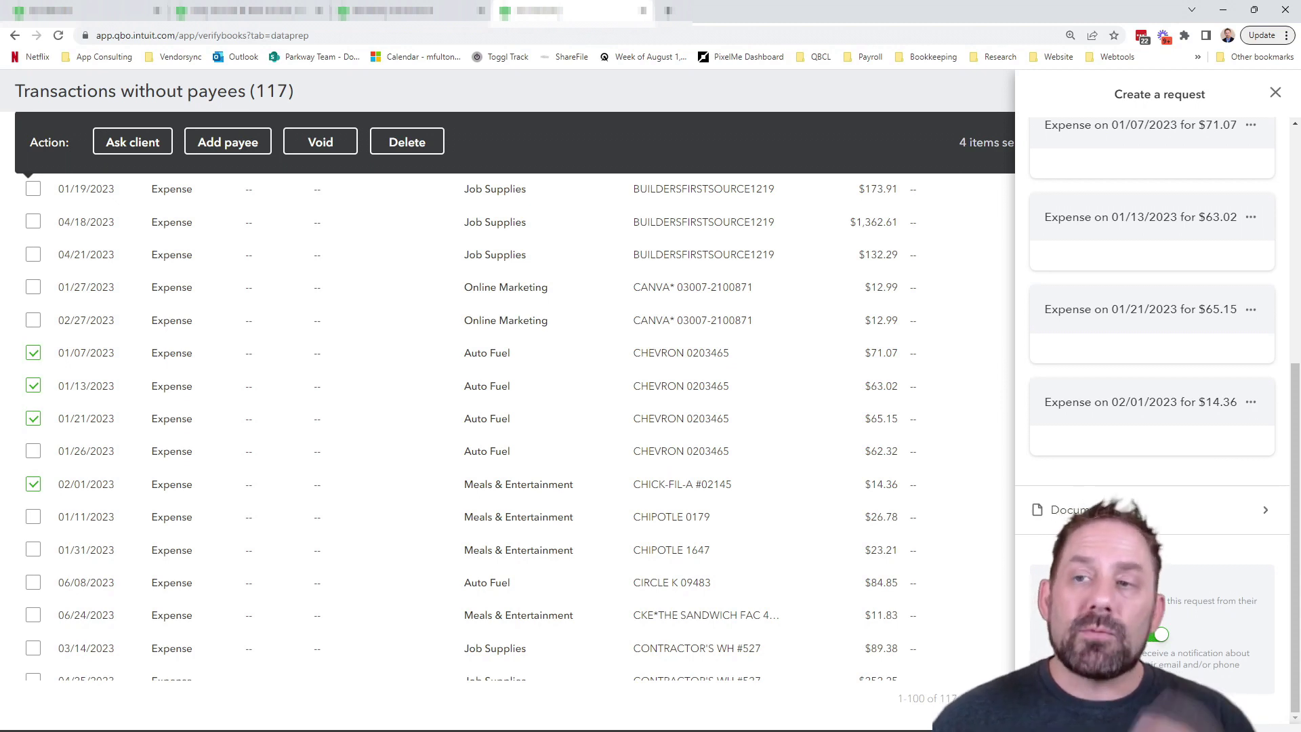
{"action": "scroll", "coordinate": [1060, 303], "scroll_direction": "up", "scroll_amount": 6}
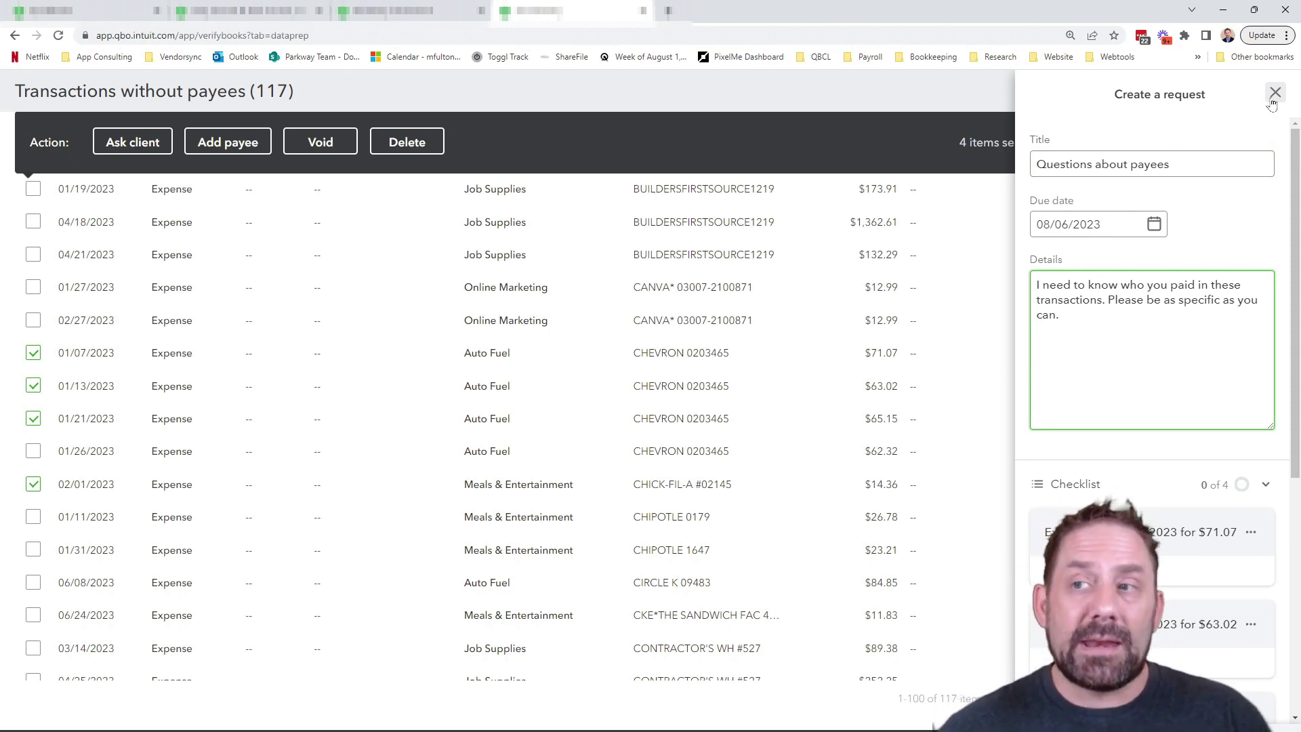
{"action": "left_click", "coordinate": [1274, 95]}
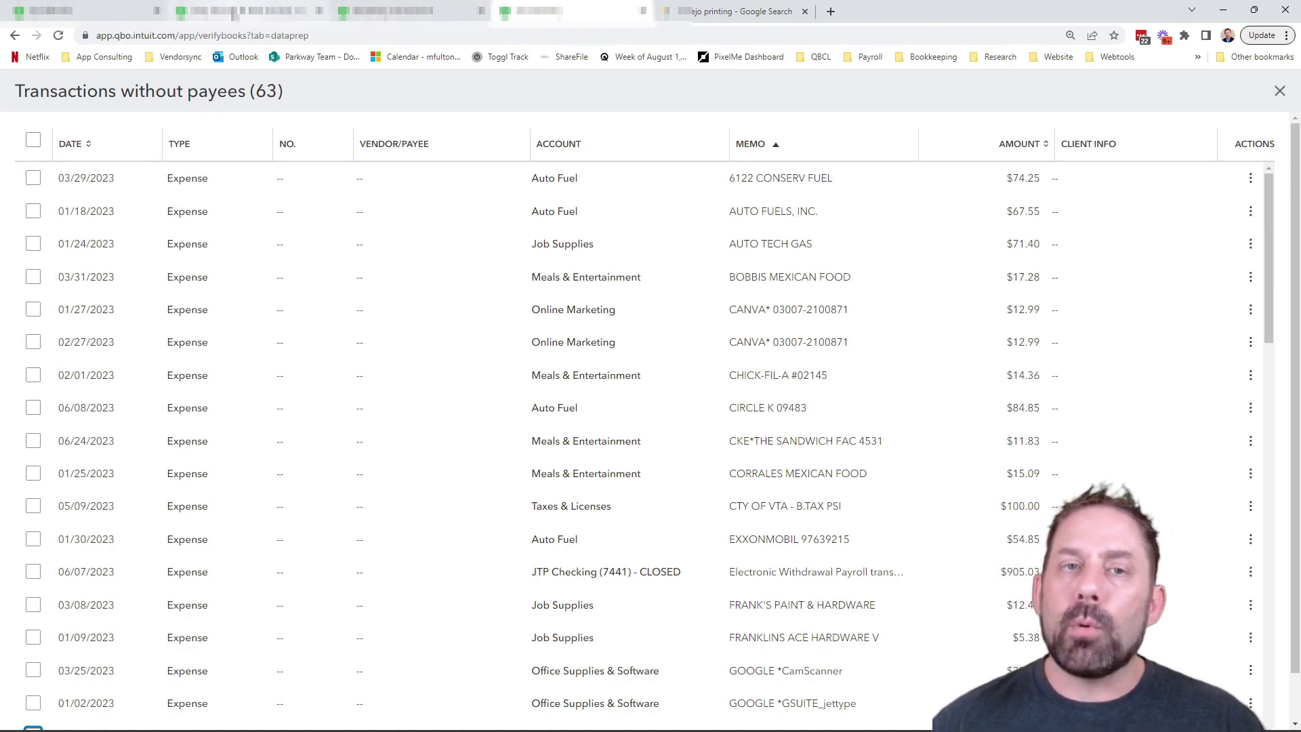
Reload the Expenses by Vendor Summary so Not Specified shows 2,124.50 against the $205,811.15 total.
{"action": "left_click", "coordinate": [236, 13]}
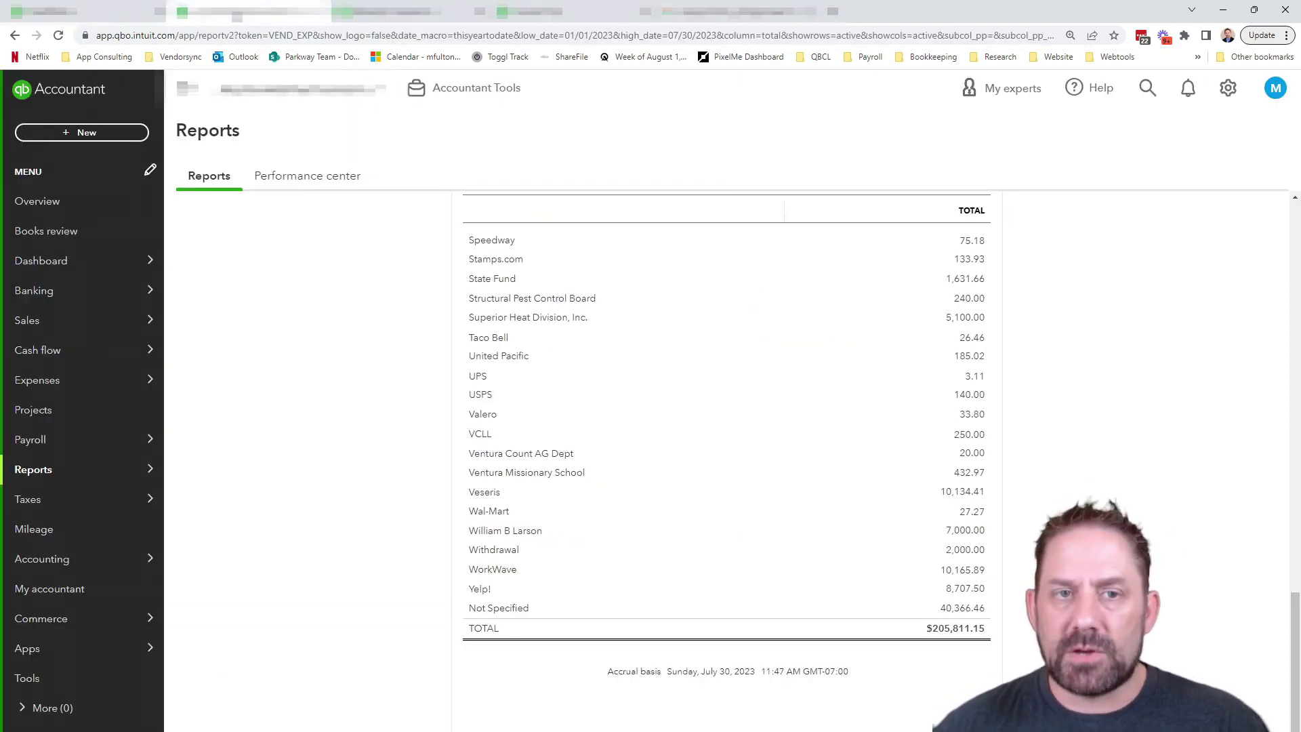
{"action": "left_click", "coordinate": [59, 36]}
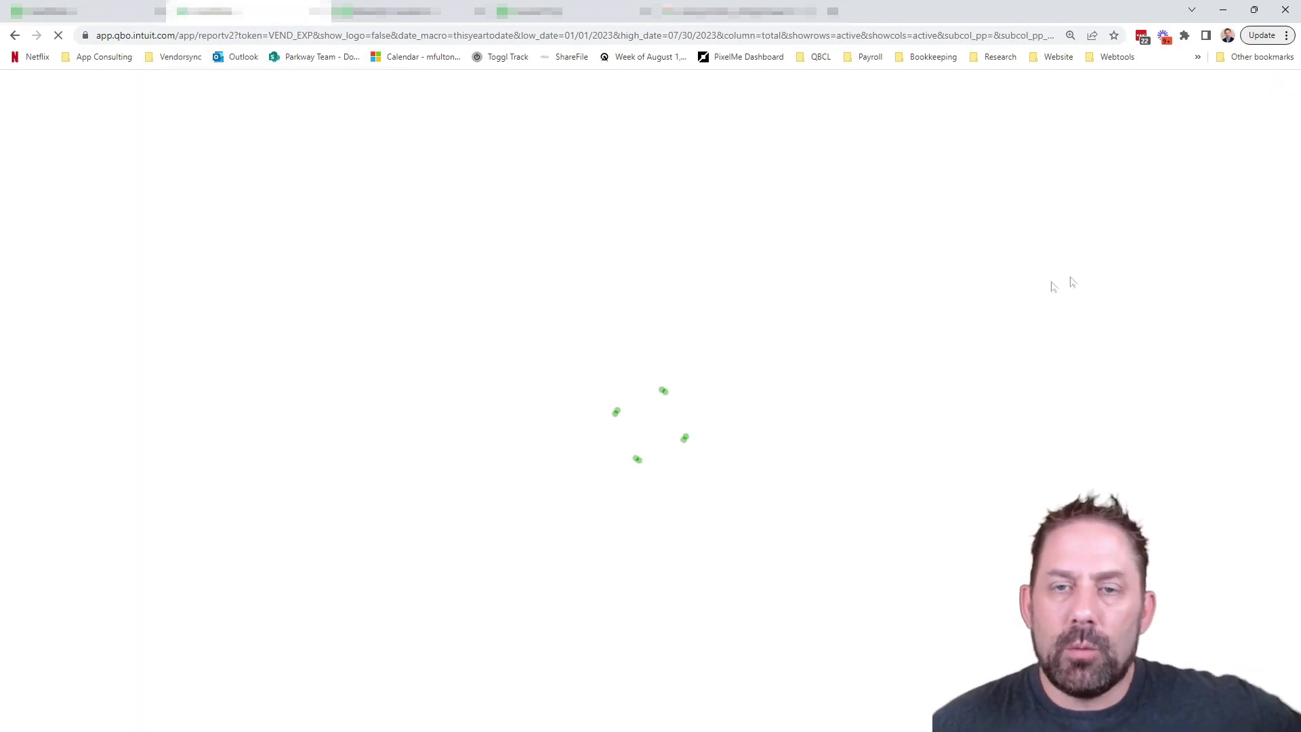
{"action": "scroll", "coordinate": [1027, 422], "scroll_direction": "down", "scroll_amount": 15}
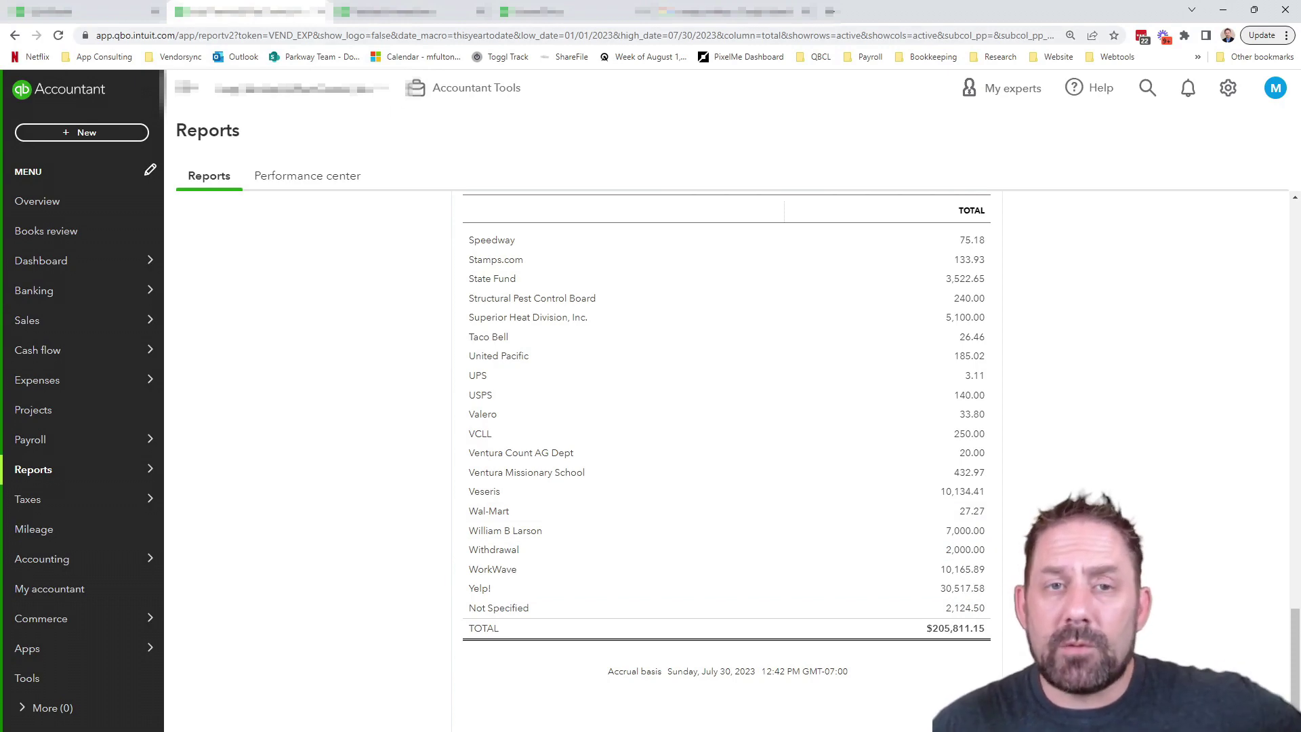
Rerun the Job Supplies transaction search in Reclassify Transactions for 01/01/2023 to 06/30/2023.
{"action": "left_click", "coordinate": [392, 11]}
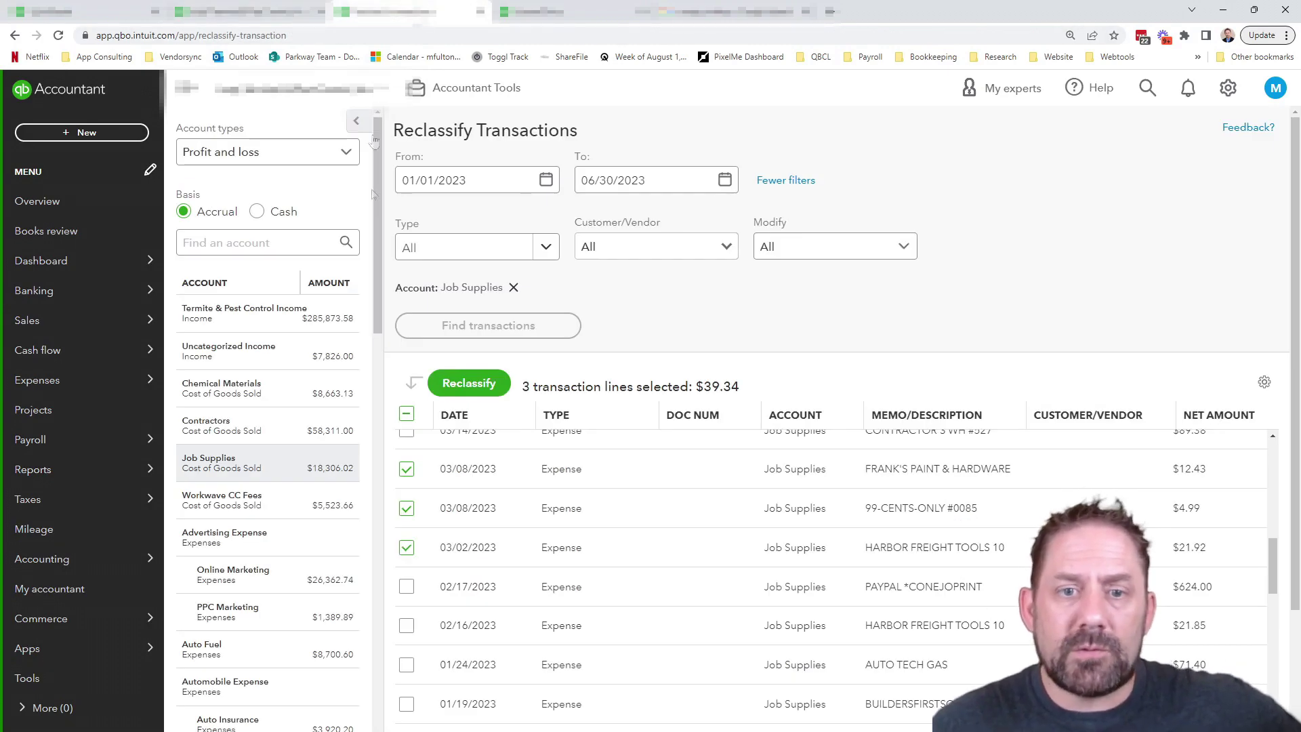
{"action": "left_click", "coordinate": [613, 180]}
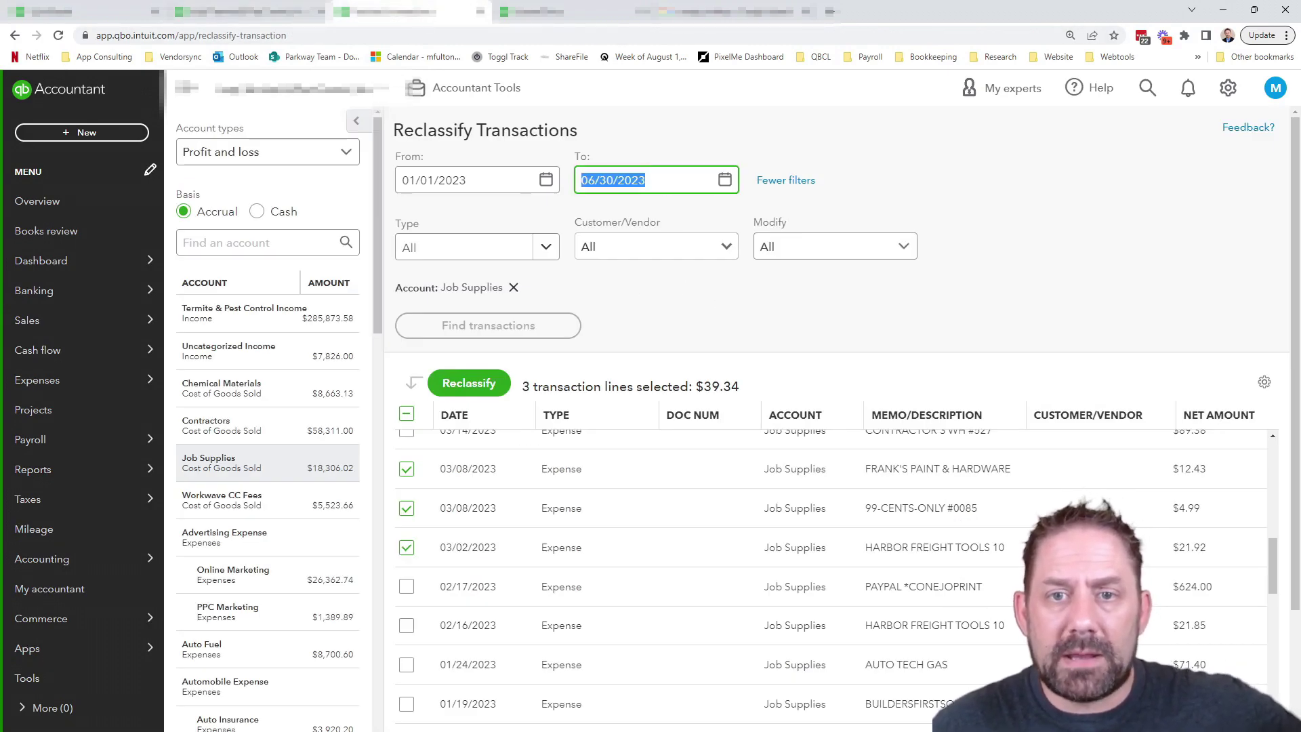
{"action": "left_click", "coordinate": [520, 327]}
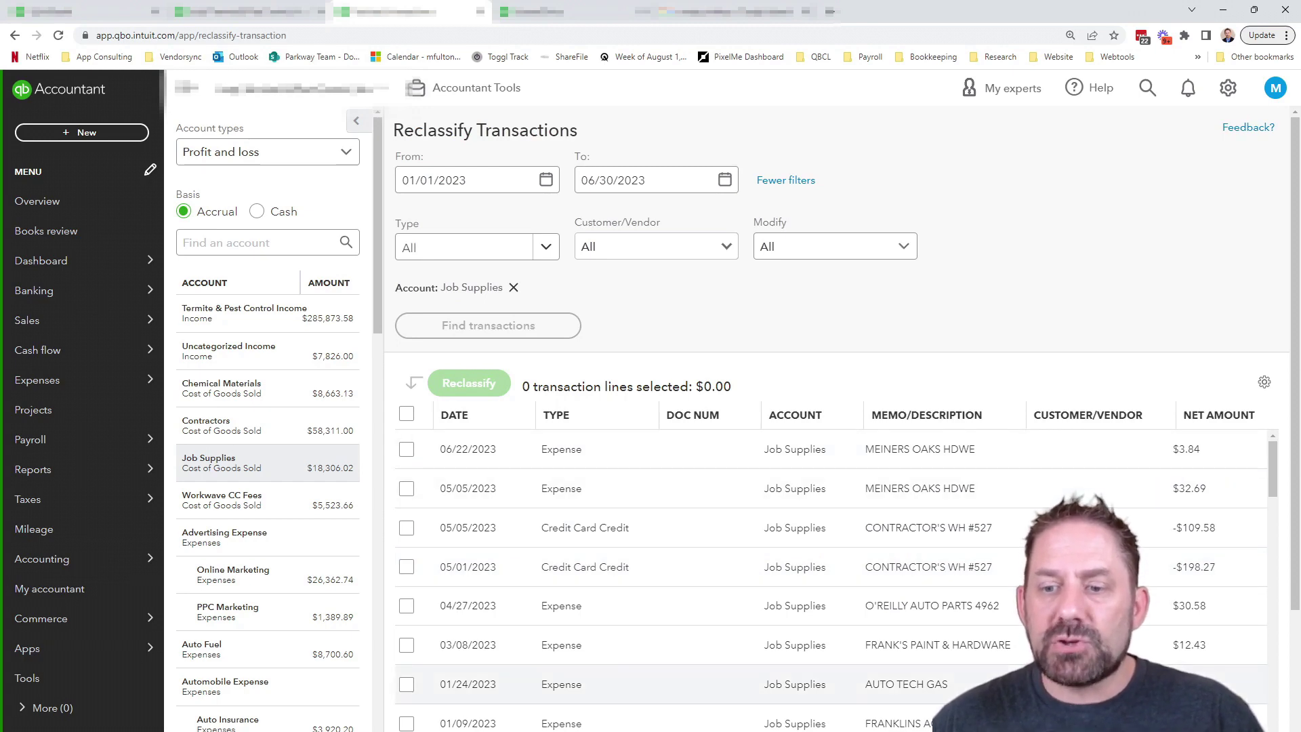
{"action": "scroll", "coordinate": [1068, 476], "scroll_direction": "down", "scroll_amount": 3}
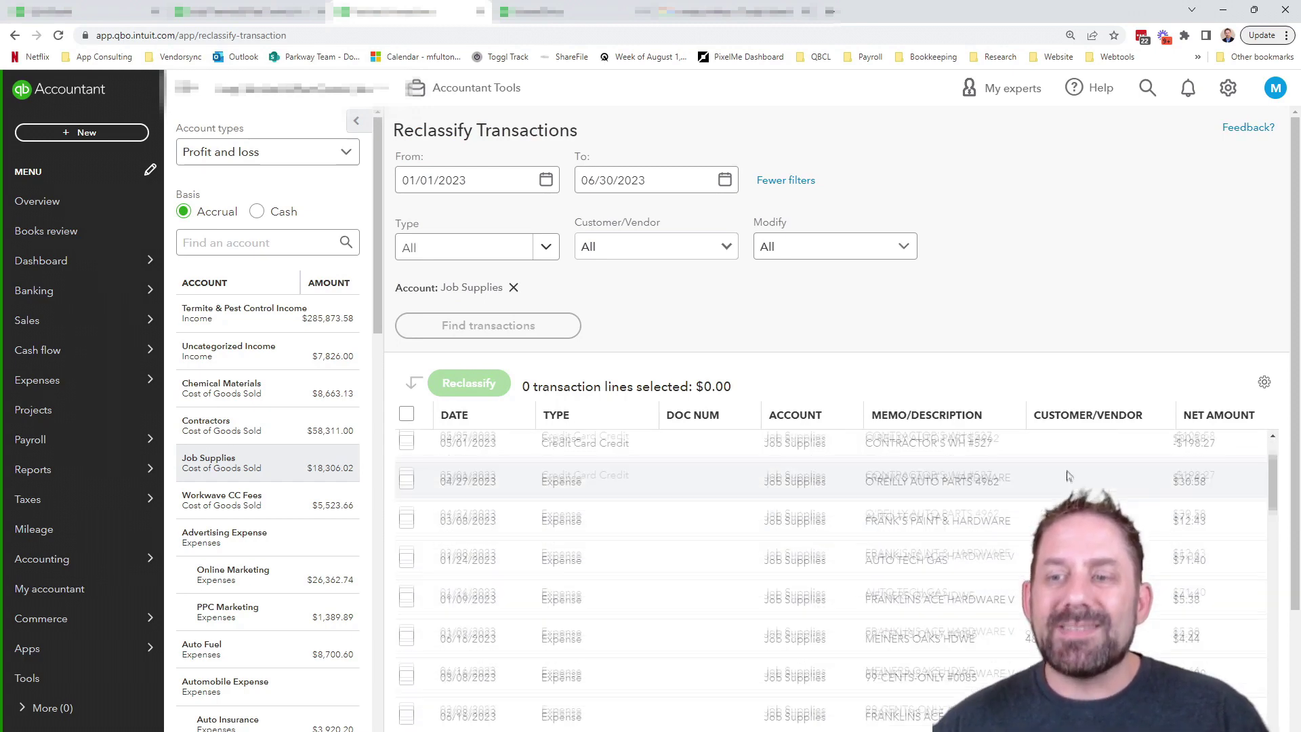
{"action": "scroll", "coordinate": [1068, 476], "scroll_direction": "up", "scroll_amount": 3}
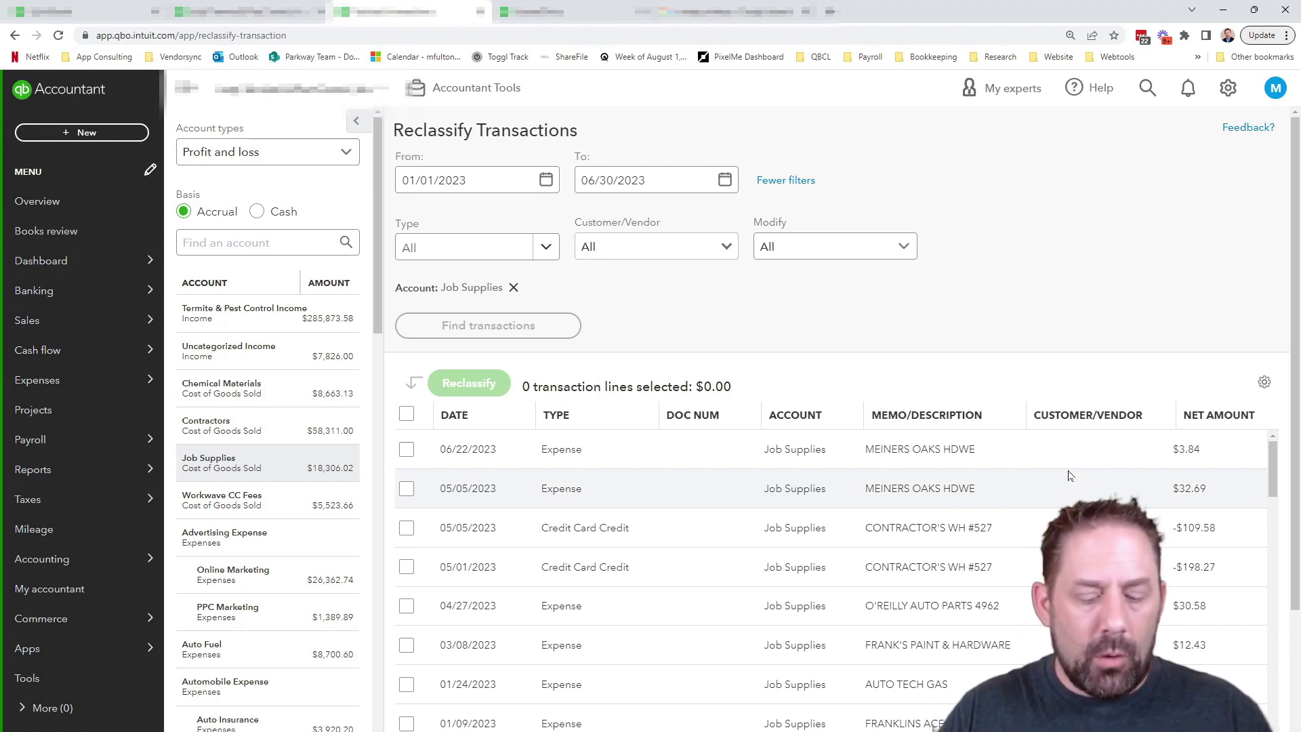